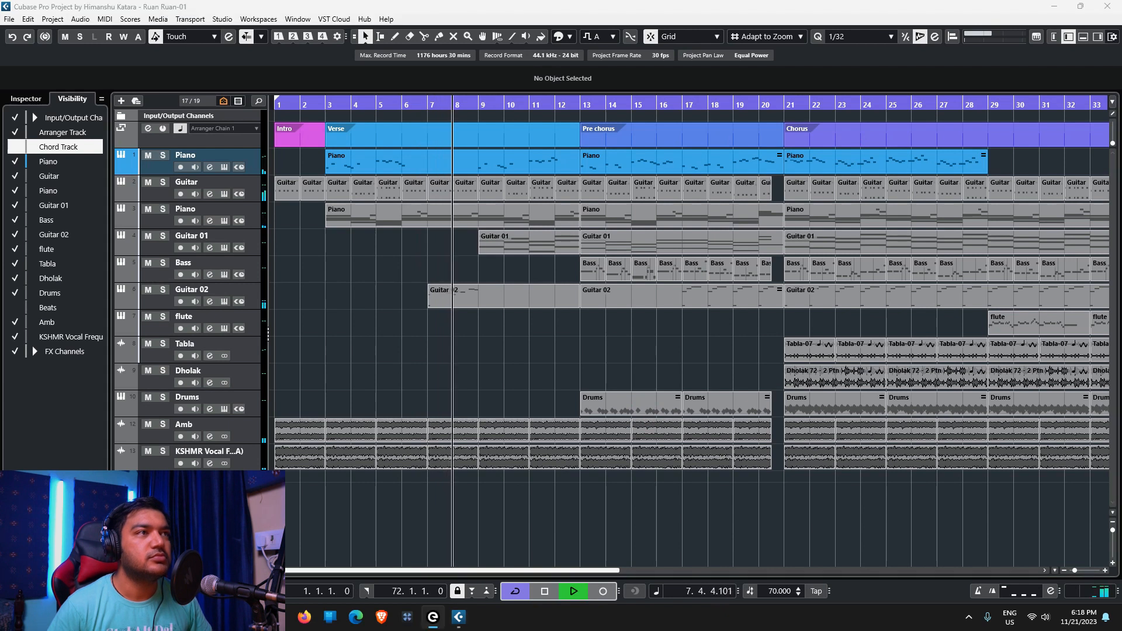
pyautogui.click(968, 618)
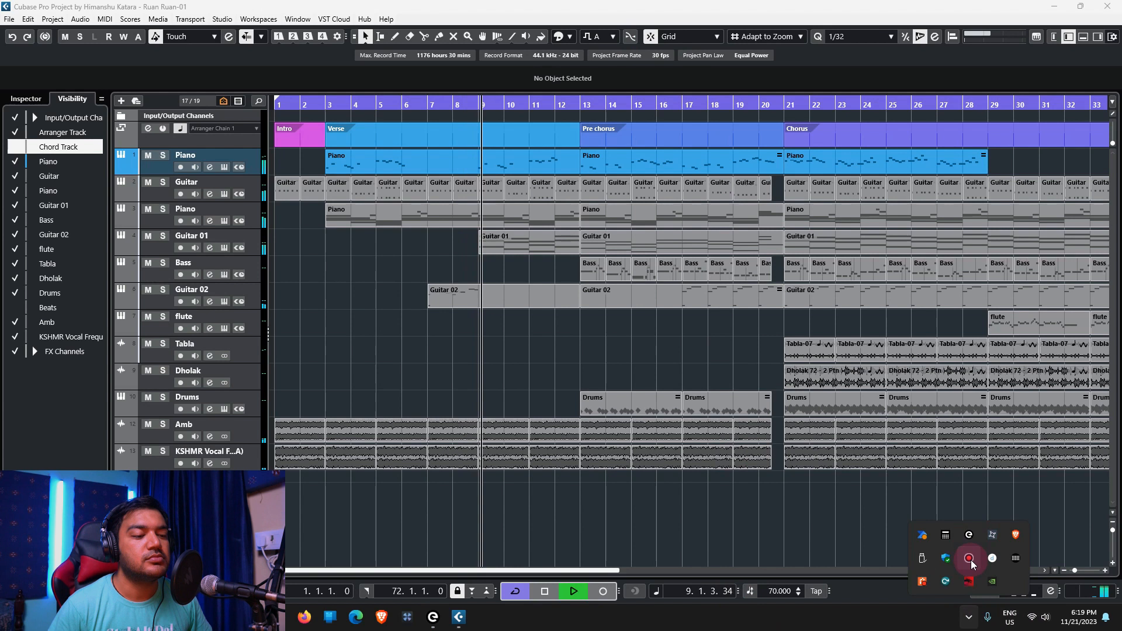
pyautogui.click(1007, 510)
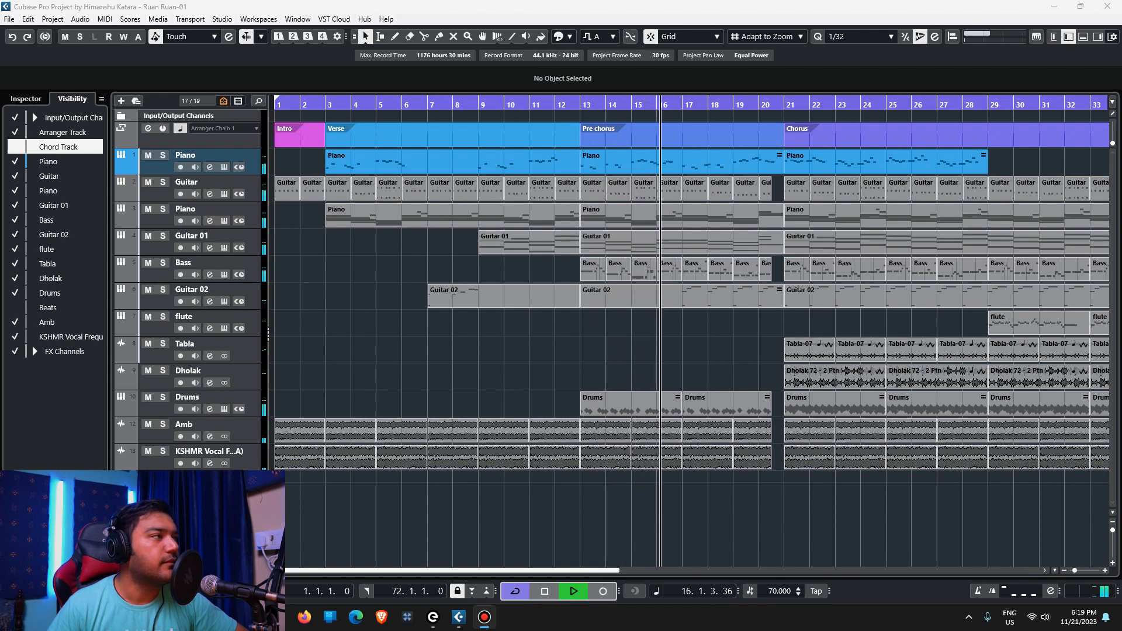
pyautogui.click(262, 36)
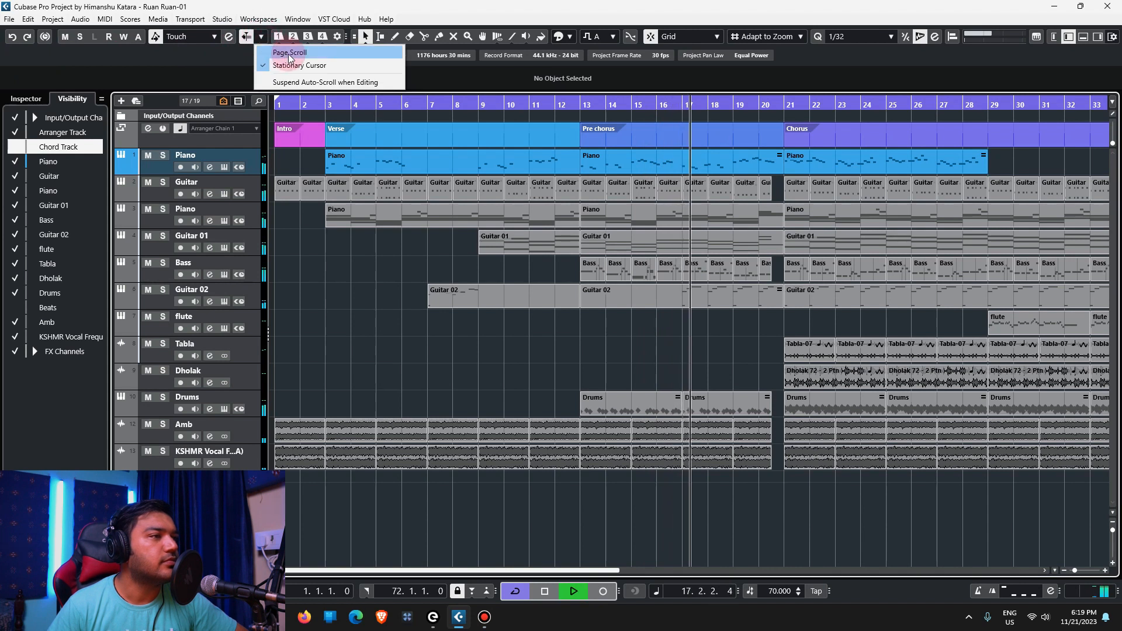
pyautogui.click(351, 13)
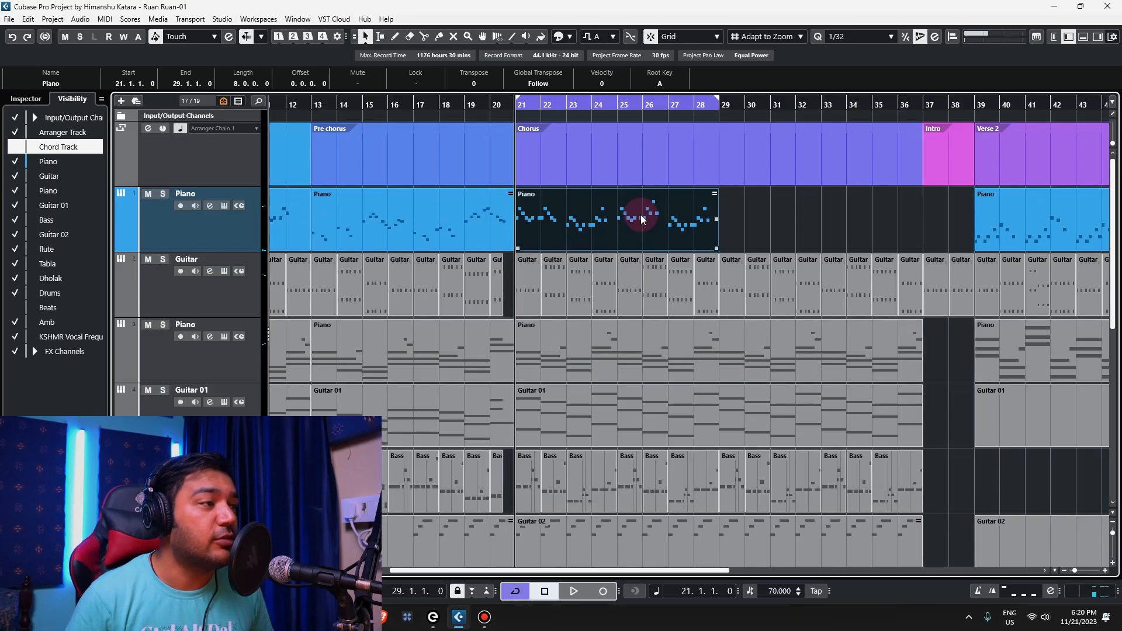
# Look over the tracks playing in the chorus and select the Chorus section on the arranger track.
pyautogui.scroll(-5, 669, 432)
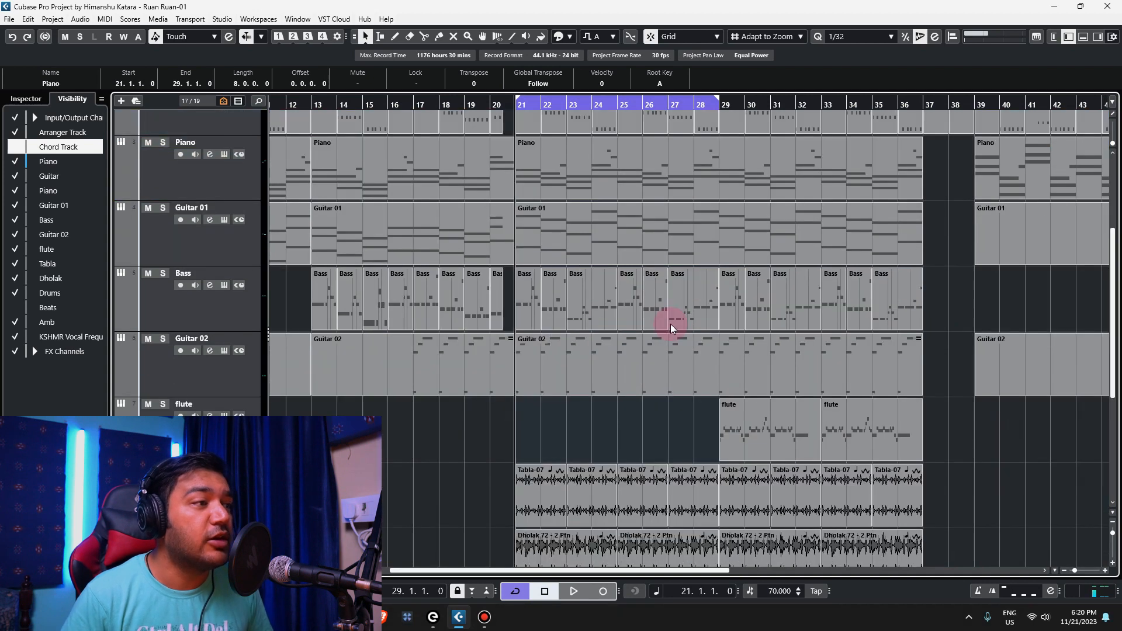
pyautogui.scroll(5, 671, 323)
pyautogui.click(555, 135)
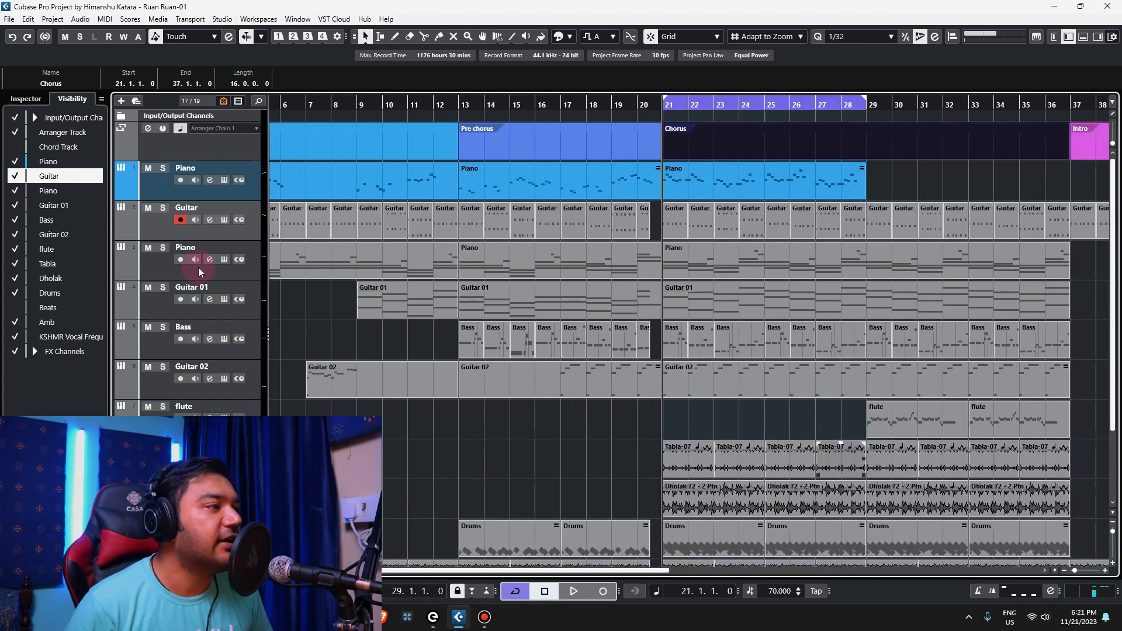
# Solo the first Piano track, play its melody from bar 21, and view its Kontakt piano instrument.
pyautogui.click(162, 167)
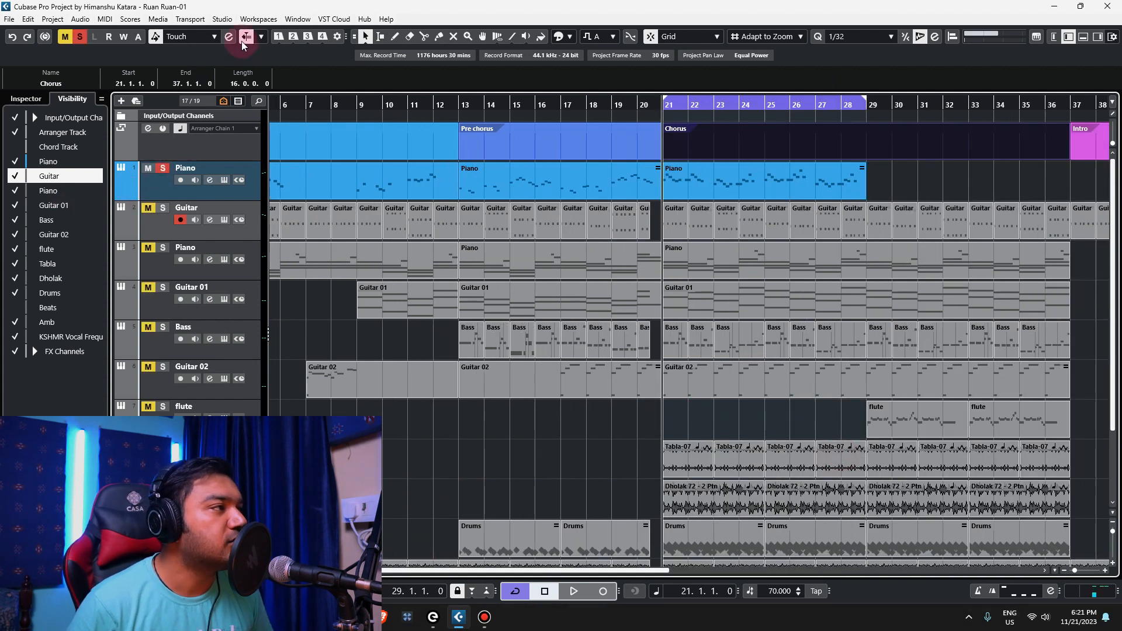
pyautogui.press('space')
pyautogui.scroll(2, 897, 339)
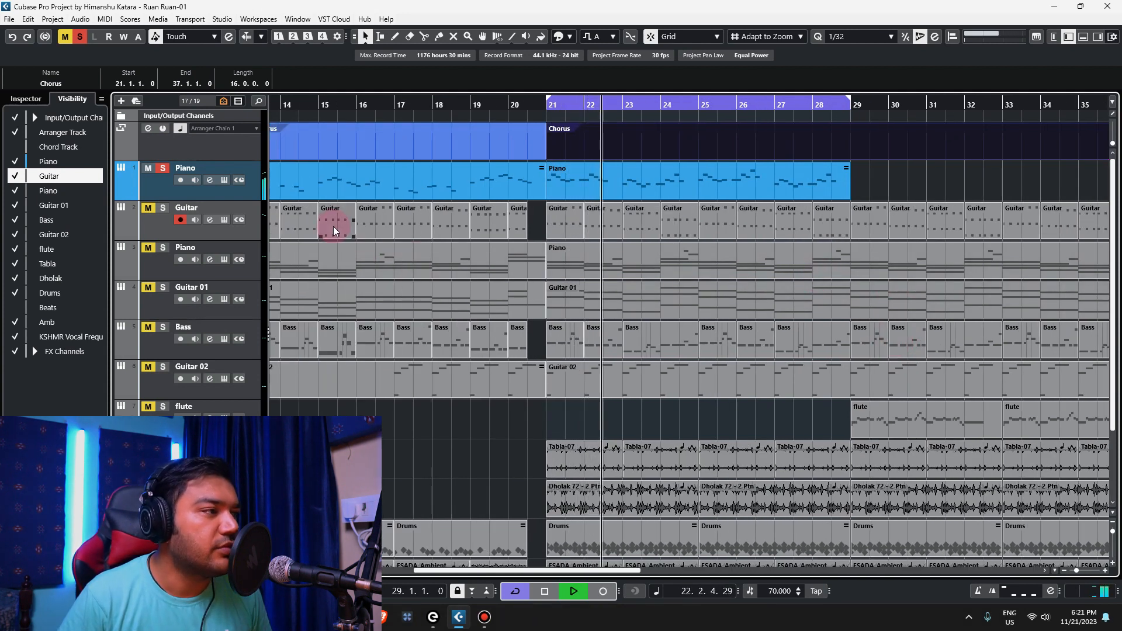
pyautogui.press('space')
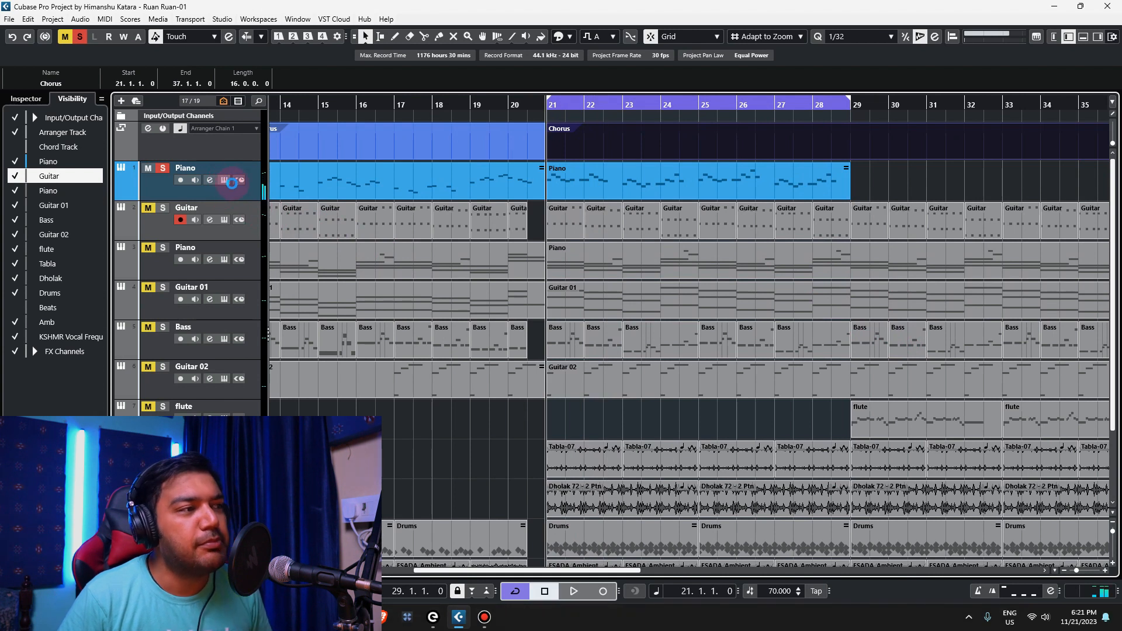
pyautogui.click(226, 181)
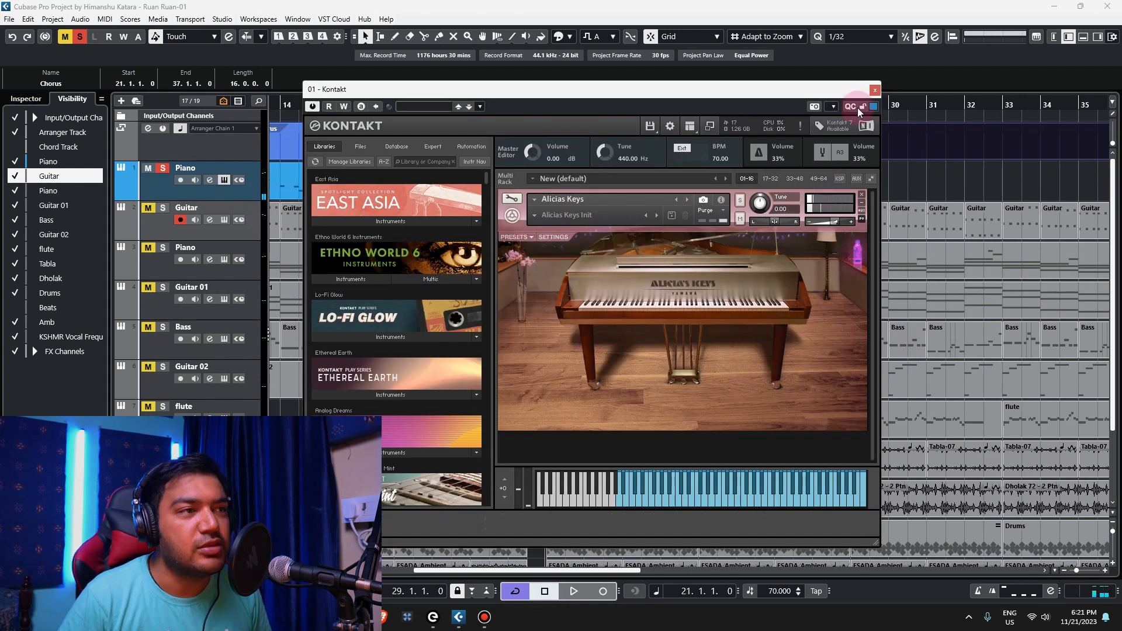
pyautogui.click(873, 92)
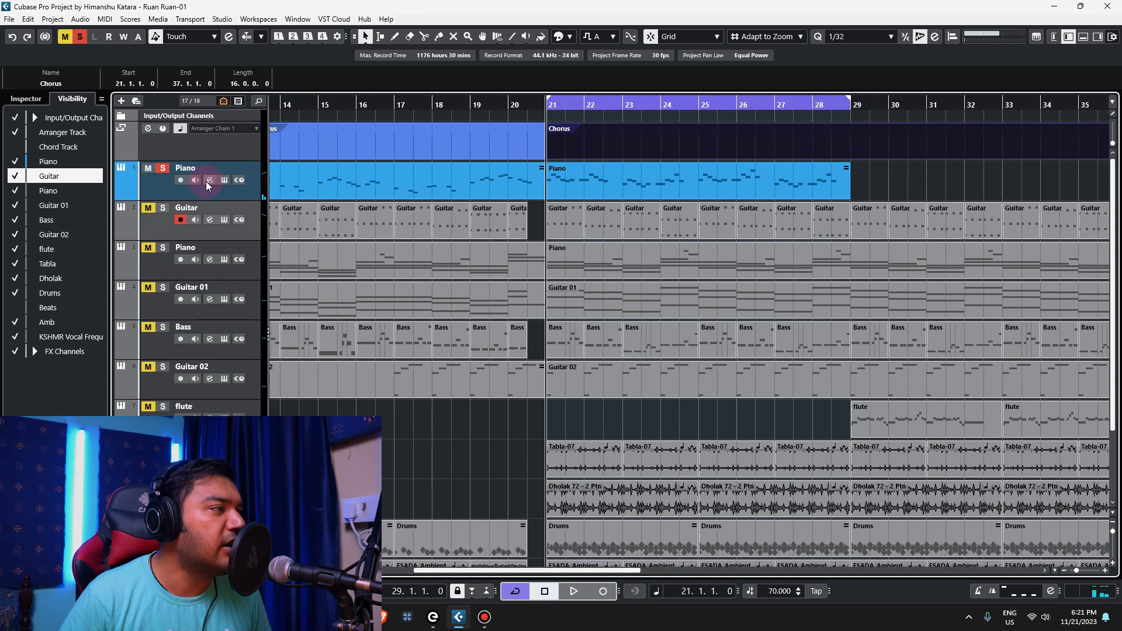
# Select the first Piano track and view its routing and MIDI insert settings.
pyautogui.click(232, 195)
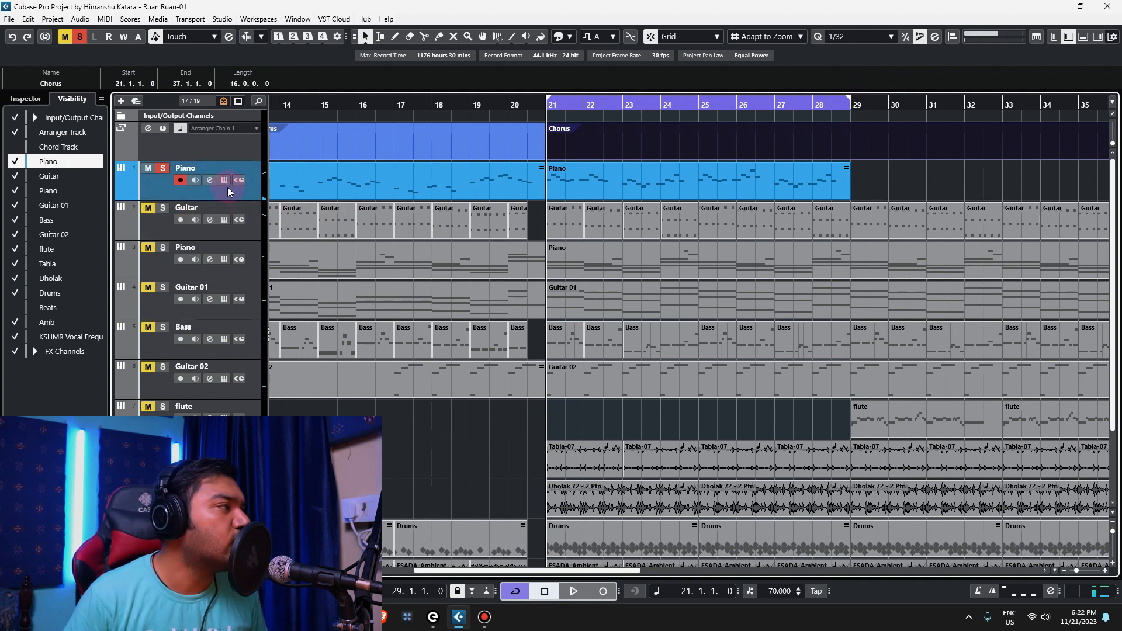
pyautogui.click(24, 98)
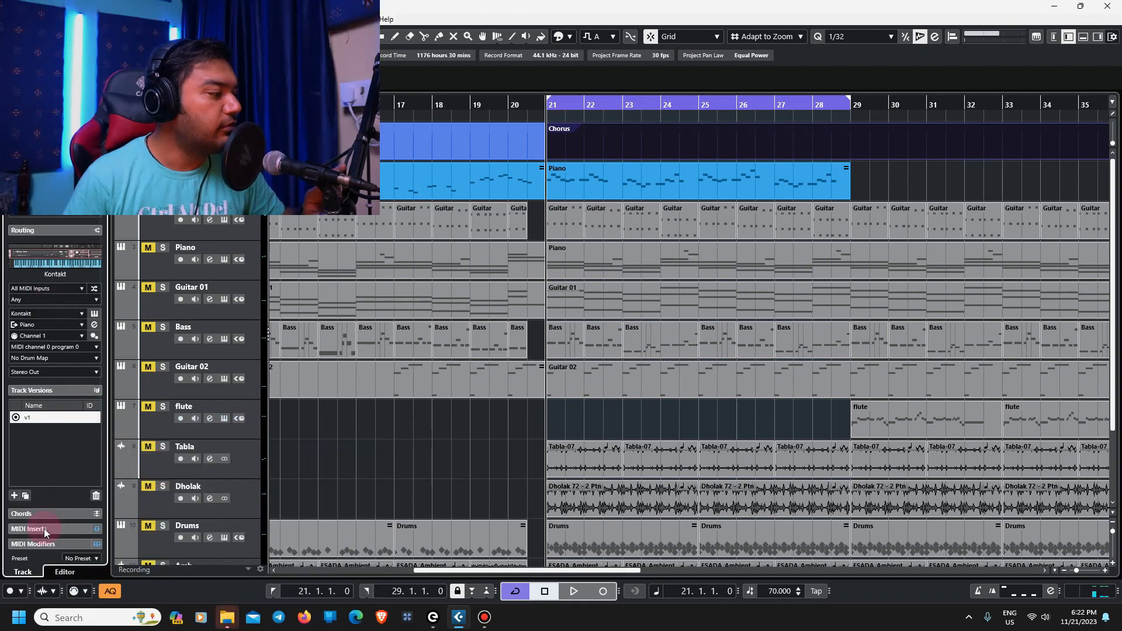
pyautogui.click(44, 528)
pyautogui.click(31, 474)
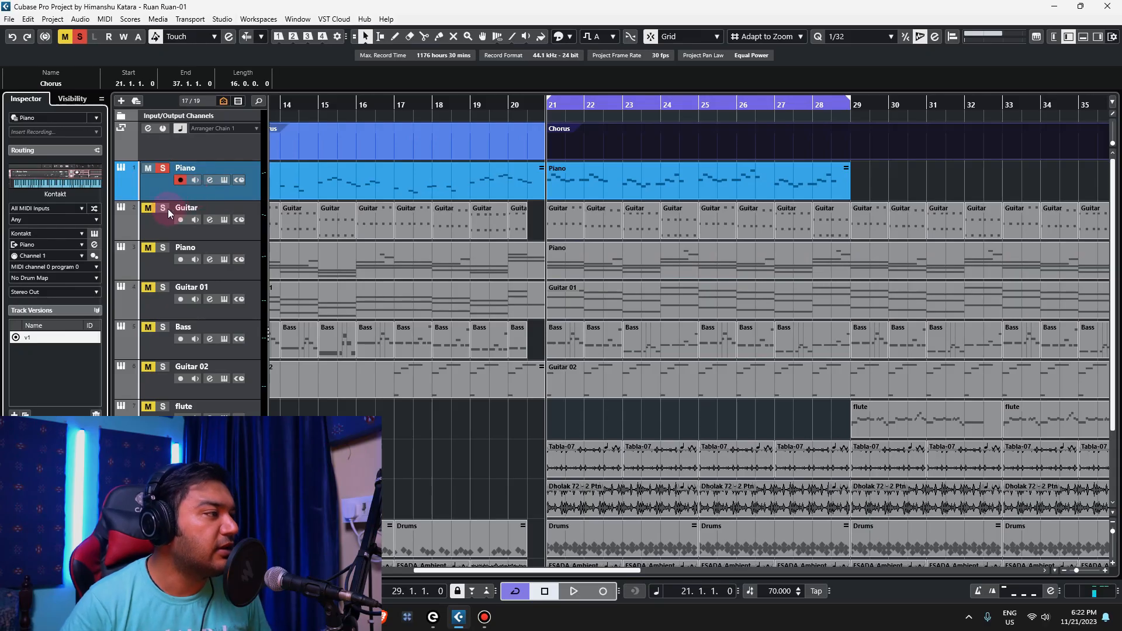
# Solo only the Guitar track, play it from bar 21, and view its Electric Sunburst Deluxe instrument in Kontakt 7.
pyautogui.keyDown('ctrl'); pyautogui.click(166, 208); pyautogui.keyUp('ctrl')
pyautogui.press('space')
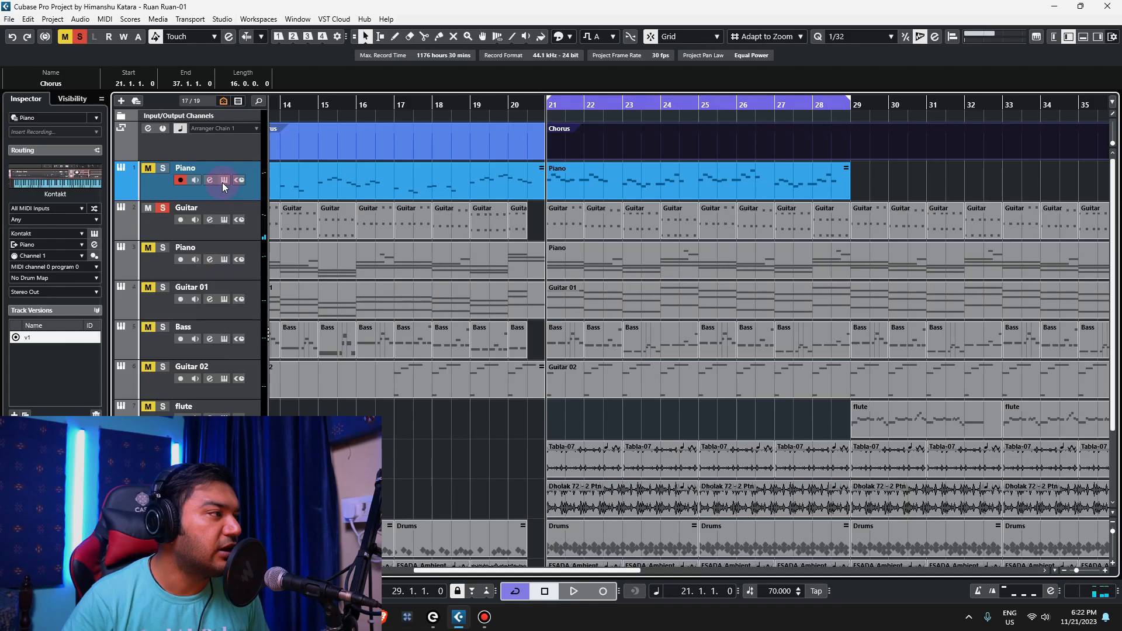
pyautogui.click(223, 180)
pyautogui.click(224, 181)
pyautogui.click(225, 221)
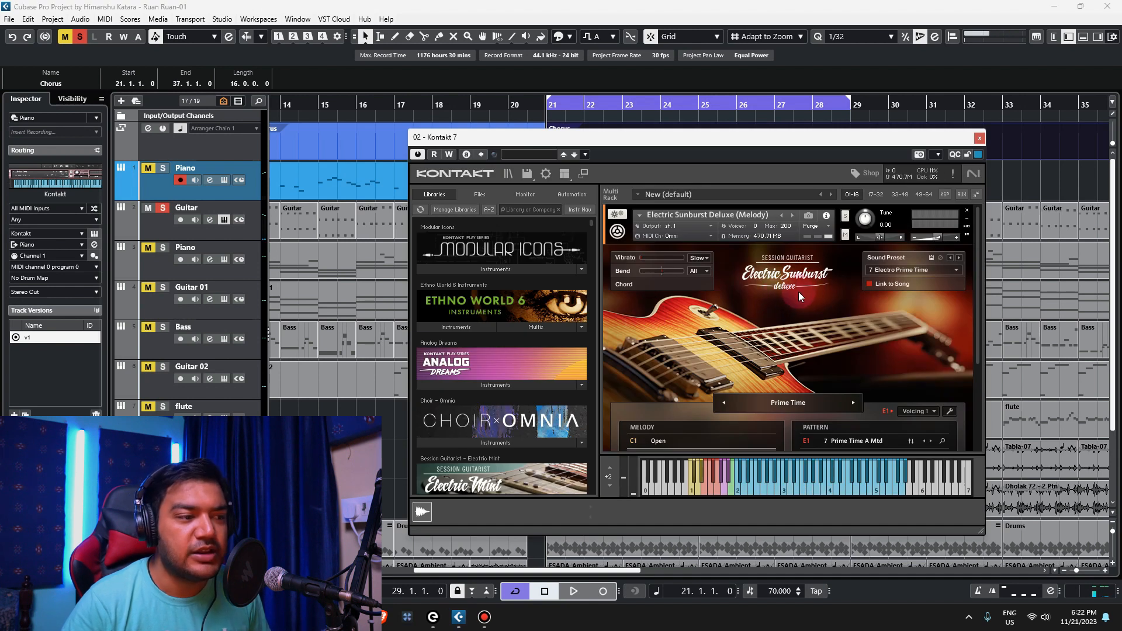
pyautogui.scroll(-2, 718, 412)
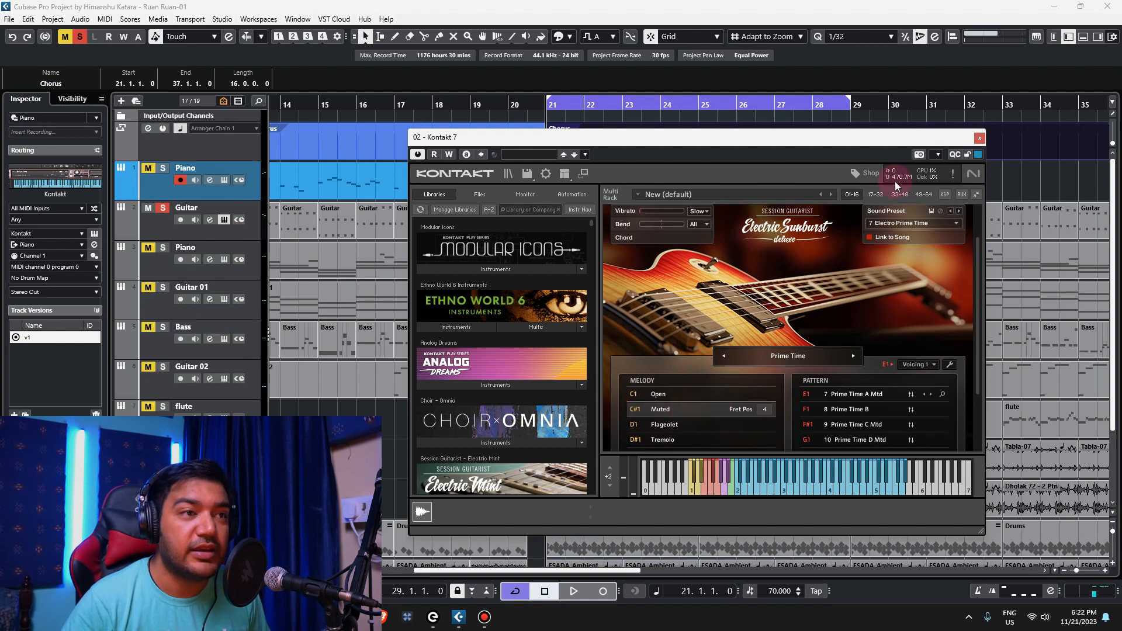
pyautogui.click(980, 138)
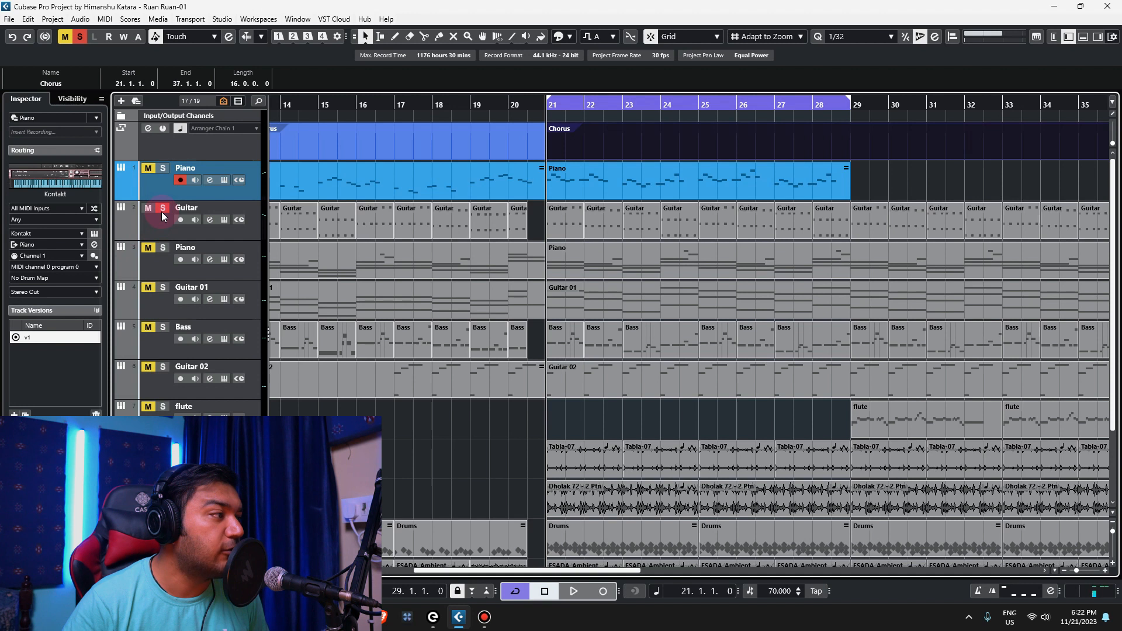
# Switch the solo from the Guitar track to the Piano track below it and select that track's chorus part.
pyautogui.click(162, 208)
pyautogui.click(162, 247)
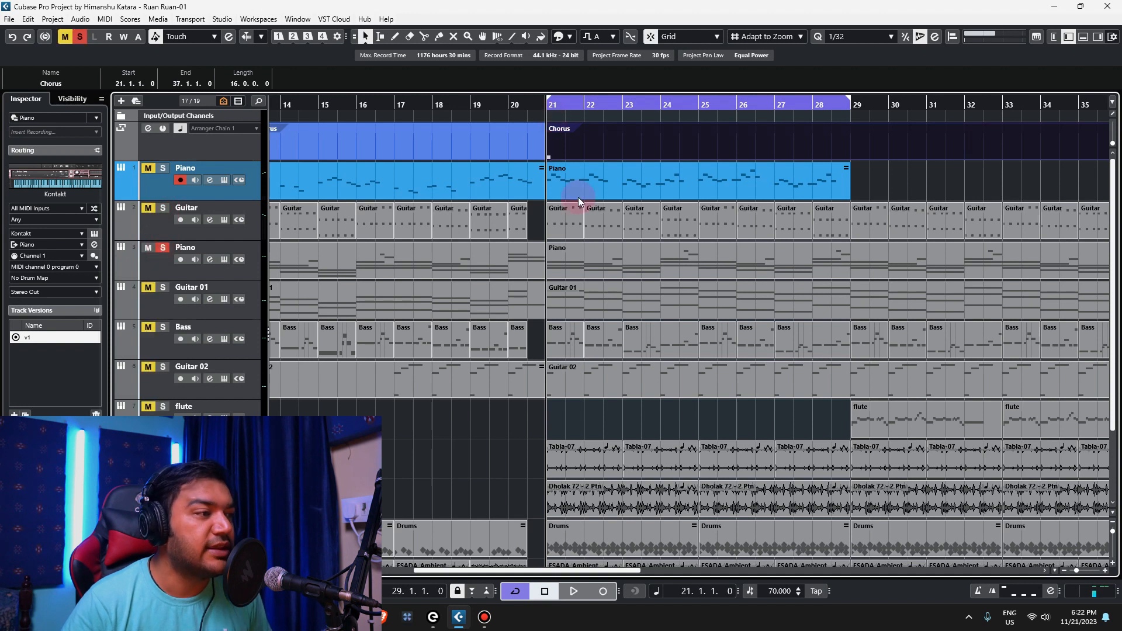
pyautogui.click(611, 255)
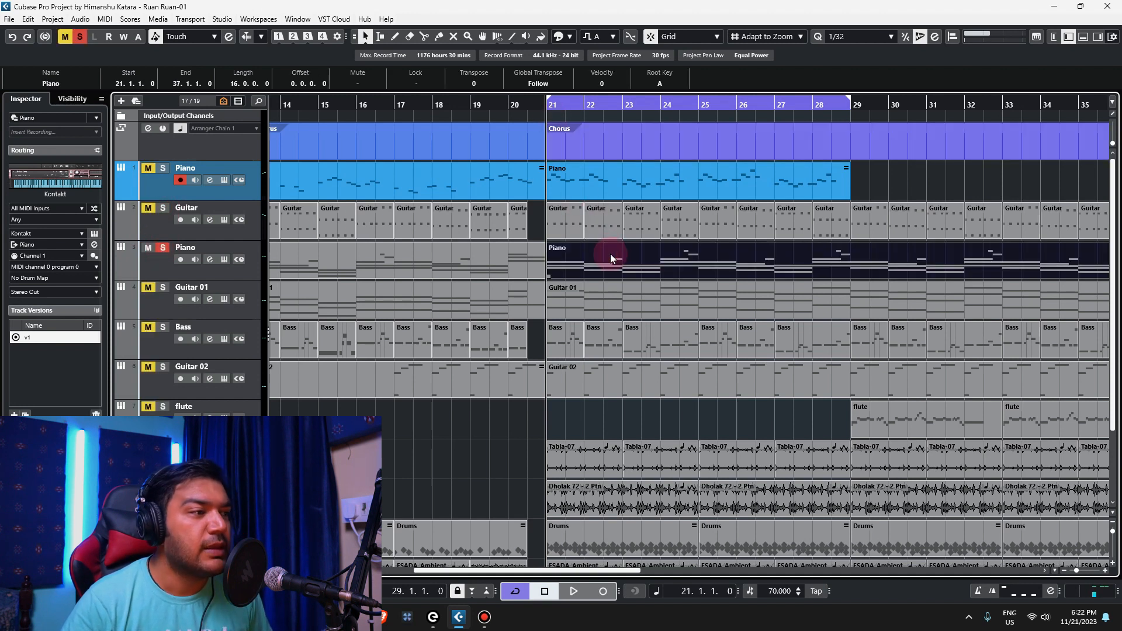
# Examine the notes of the Guitar part at bar 21 in an enlarged note editor, and close the editor.
pyautogui.doubleClick(567, 224)
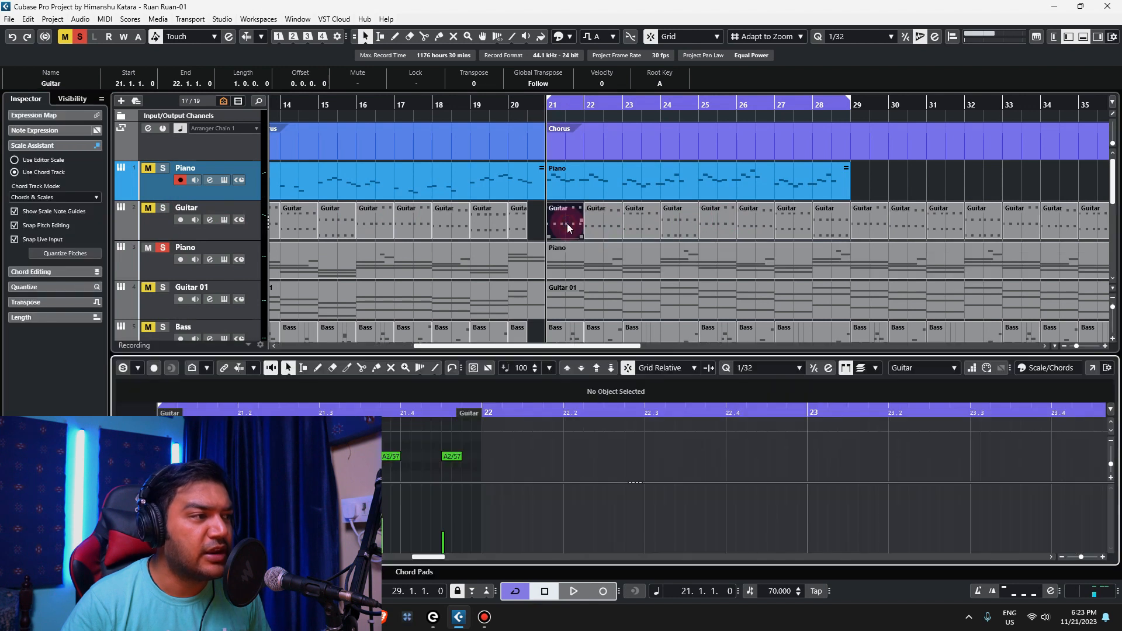
pyautogui.moveTo(1018, 352); pyautogui.dragTo(1003, 178)
pyautogui.scroll(3, 422, 359)
pyautogui.scroll(-1, 423, 359)
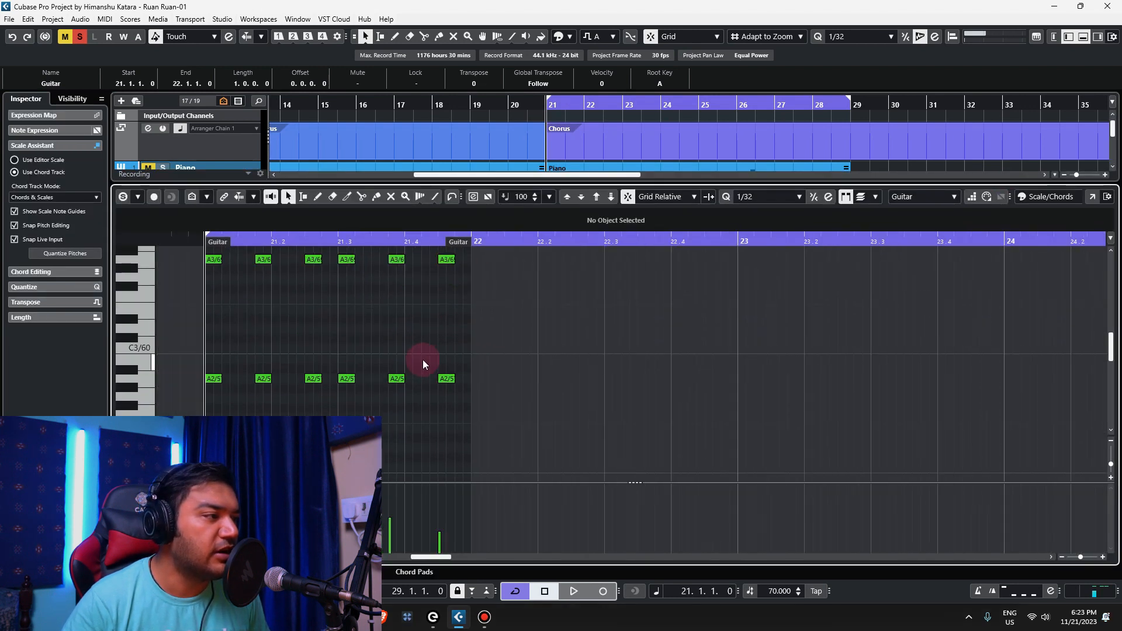
pyautogui.scroll(-1, 332, 338)
pyautogui.hscroll(-3, 314, 340)
pyautogui.hscroll(2, 594, 359)
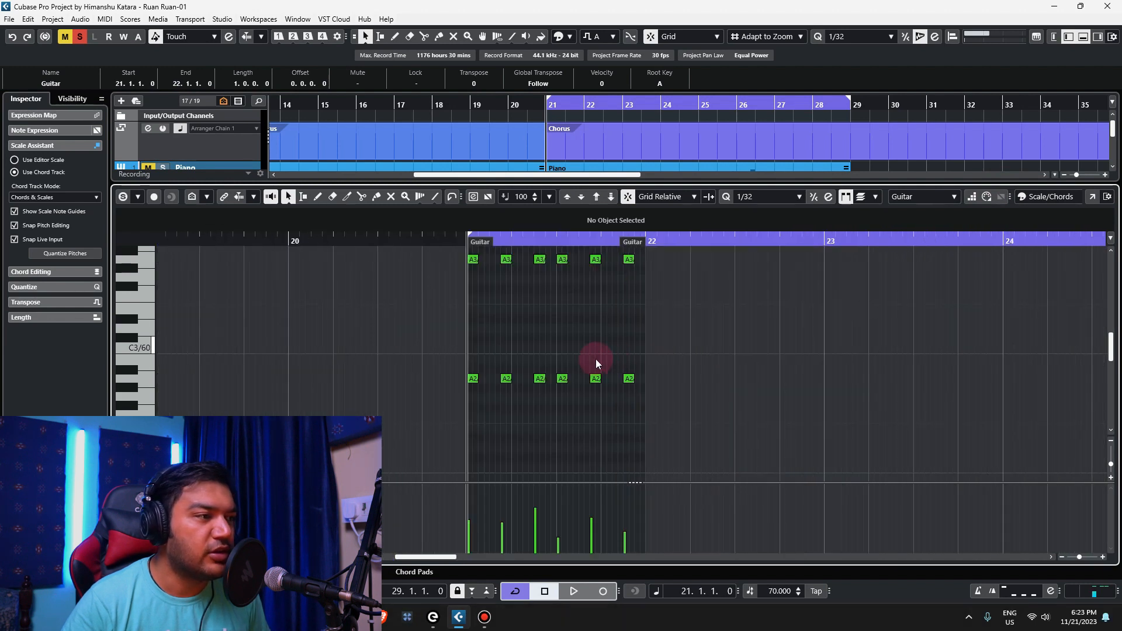
pyautogui.scroll(2, 595, 359)
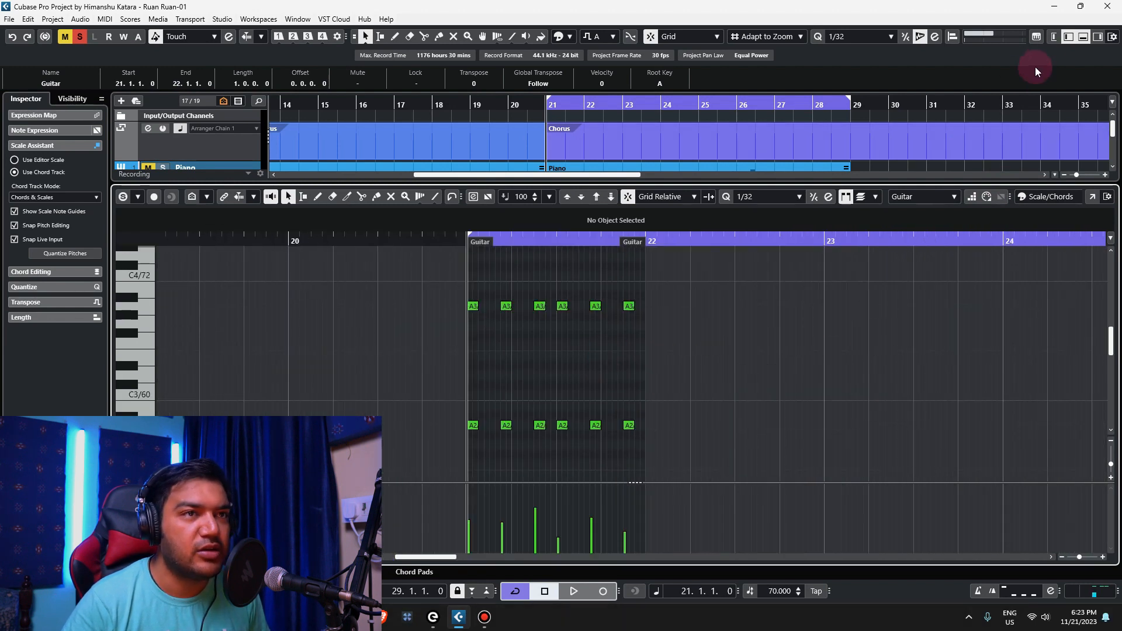
pyautogui.click(1082, 38)
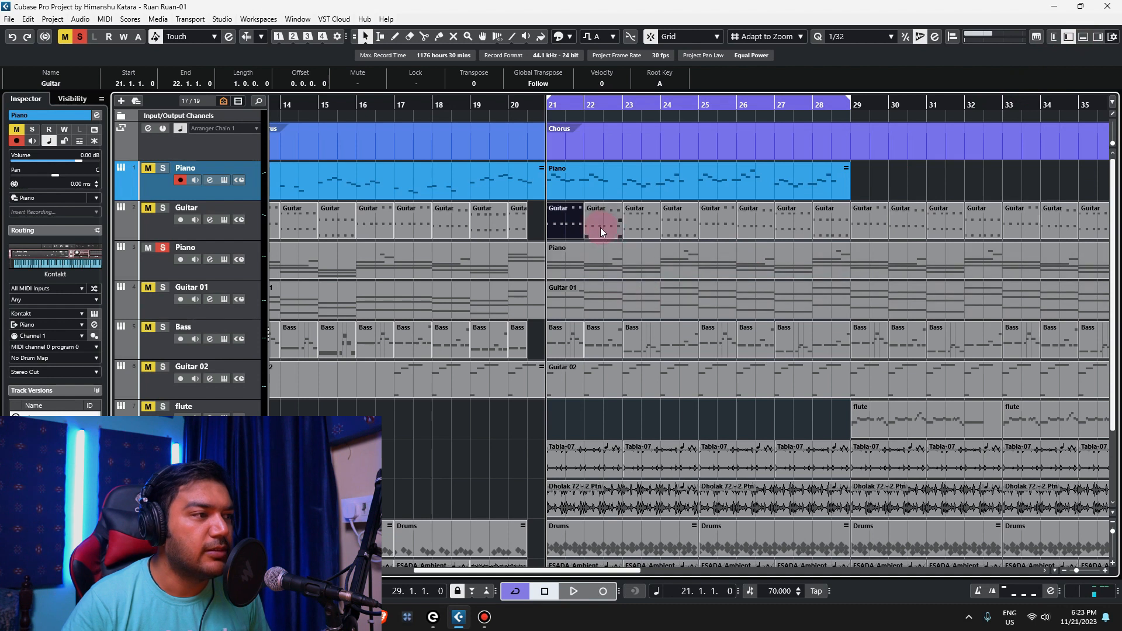
# Open the chorus part of the lower Piano track for note editing and examine its chords.
pyautogui.doubleClick(581, 257)
pyautogui.scroll(-4, 489, 397)
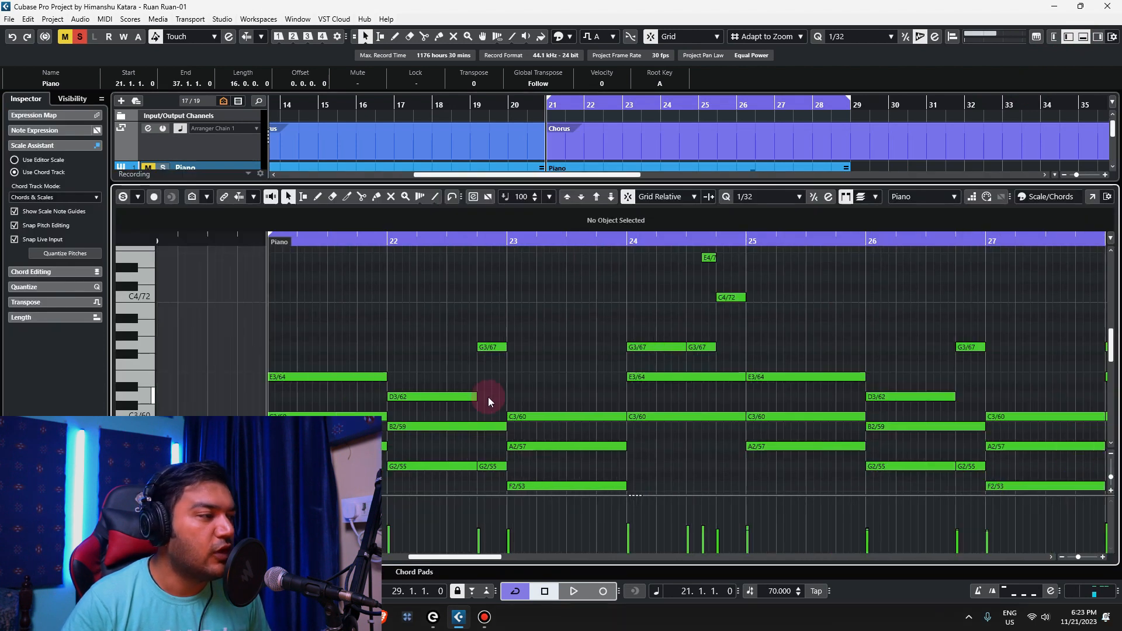
pyautogui.scroll(-3, 209, 132)
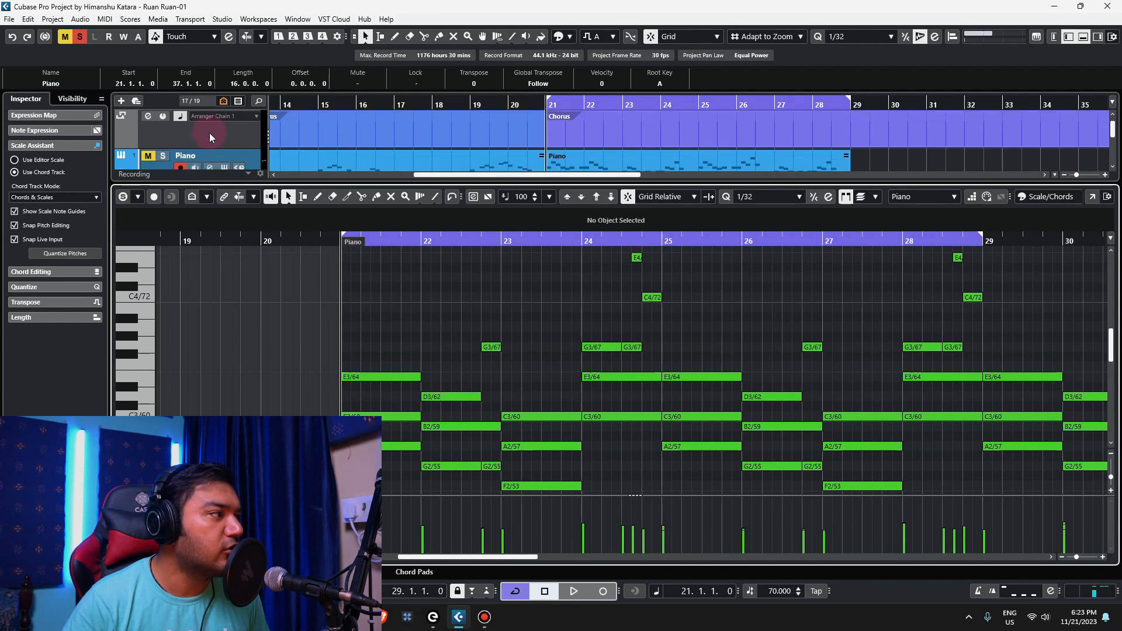
# Play back the lower Piano track's chorus chords in solo, reduce the note row height, and close the note editor.
pyautogui.click(163, 133)
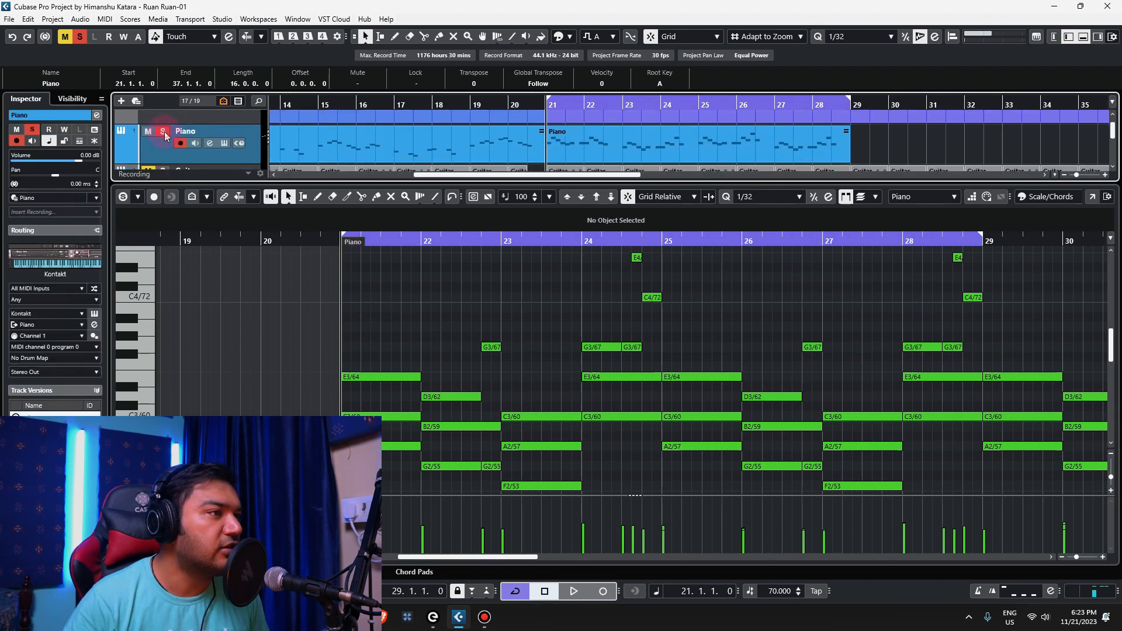
pyautogui.press('space')
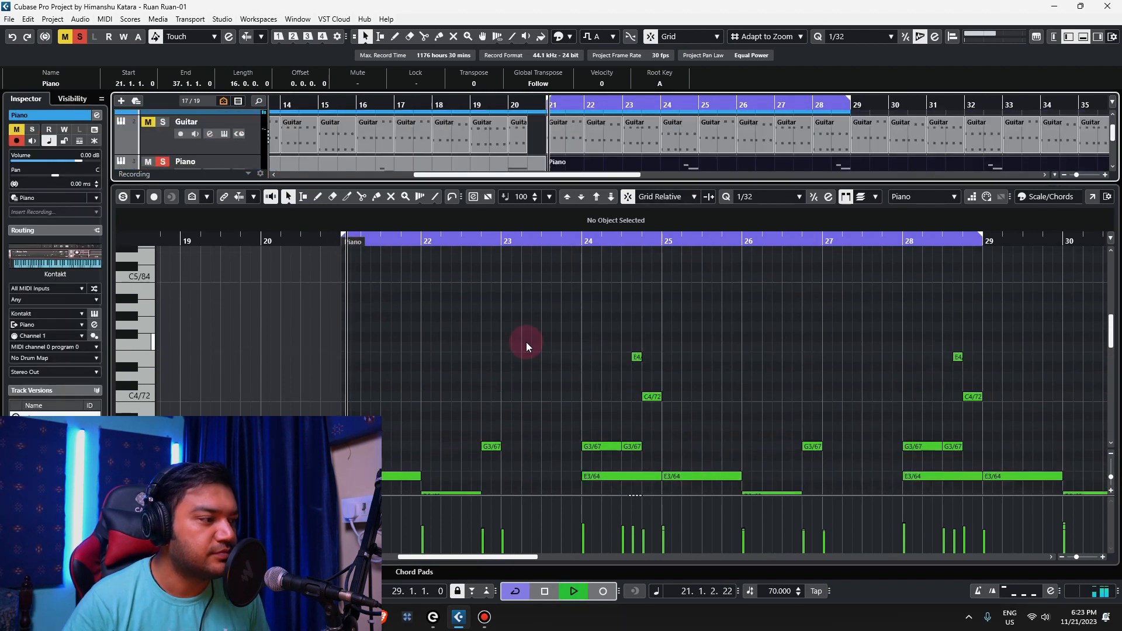
pyautogui.scroll(-4, 526, 344)
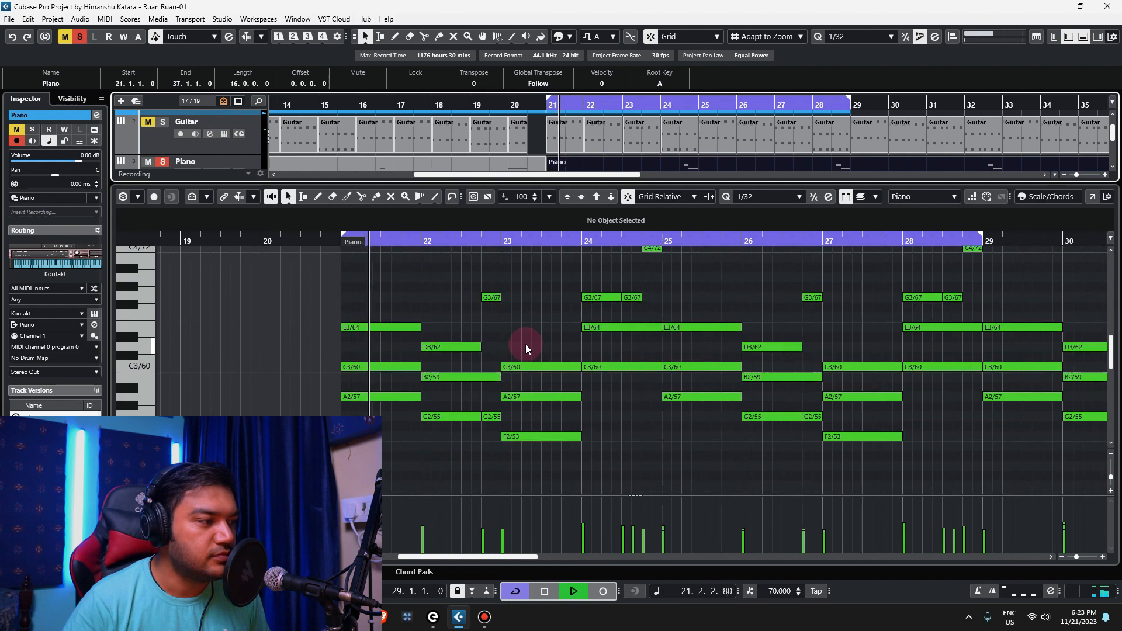
pyautogui.scroll(2, 481, 342)
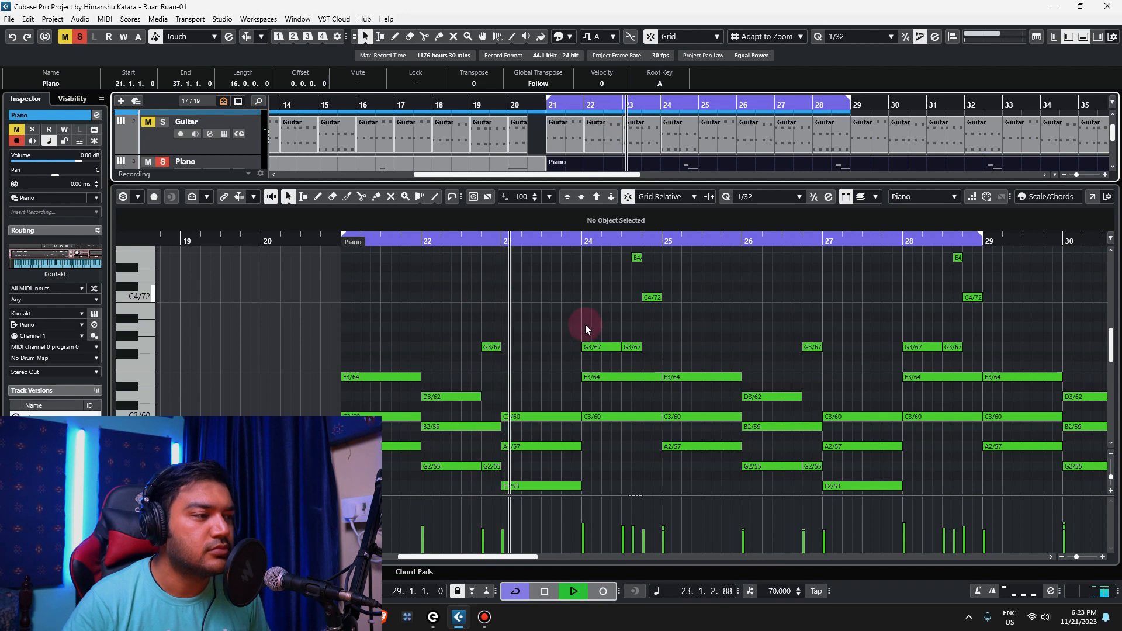
pyautogui.moveTo(1111, 477); pyautogui.dragTo(1111, 469)
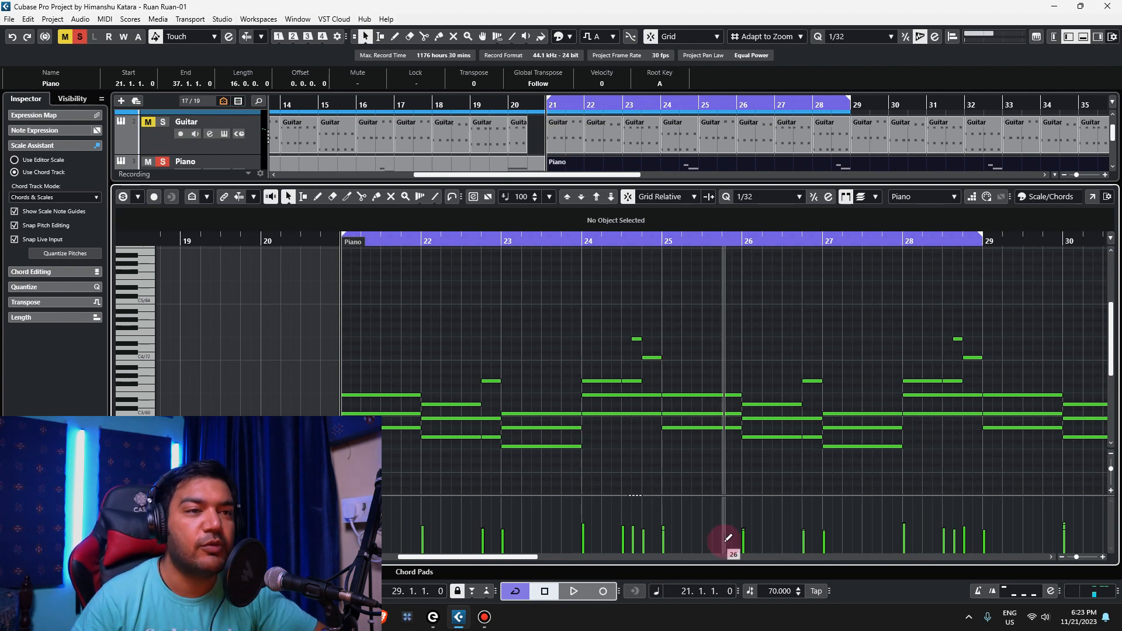
pyautogui.click(1082, 37)
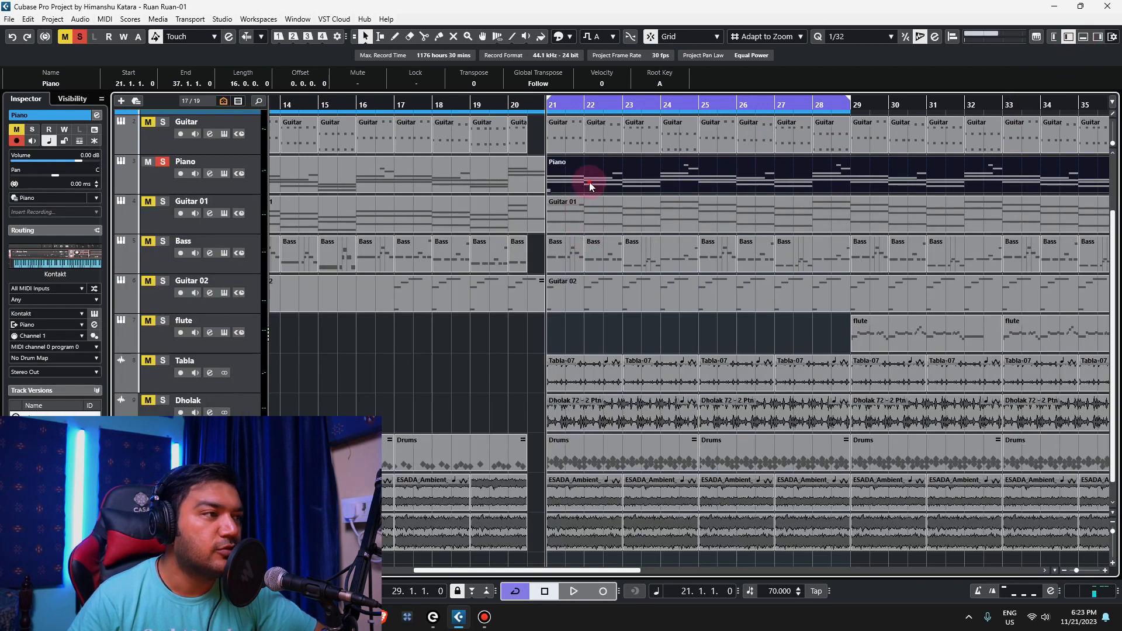
# Compare the Guitar part at bar 21 with the lower Piano track's chorus part by selecting each in turn.
pyautogui.click(572, 136)
pyautogui.scroll(2, 585, 193)
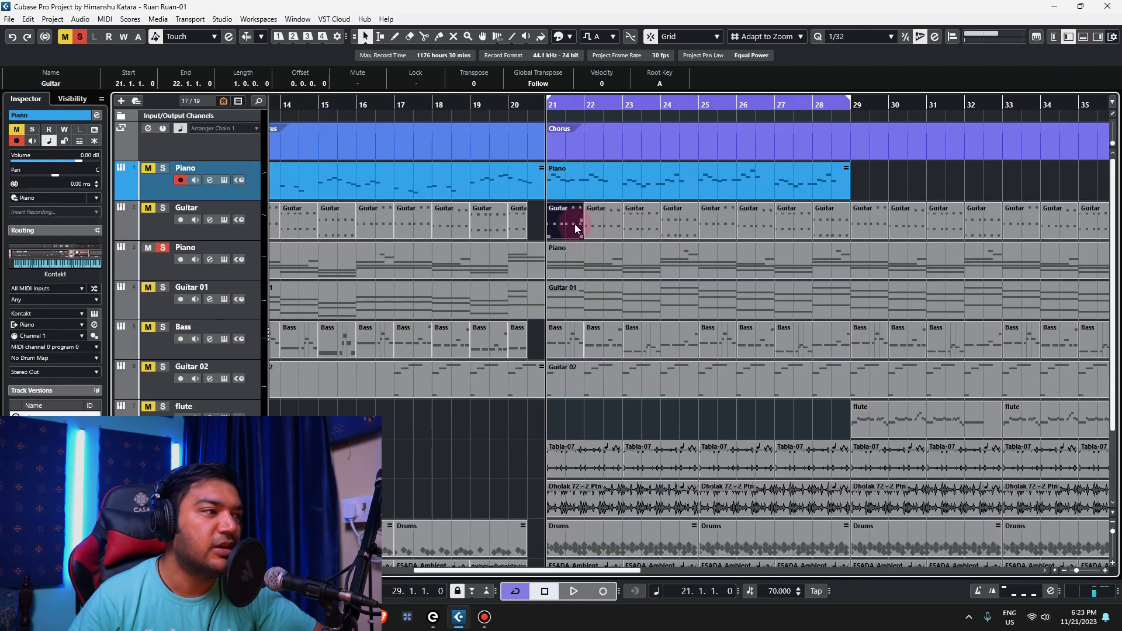
pyautogui.click(568, 263)
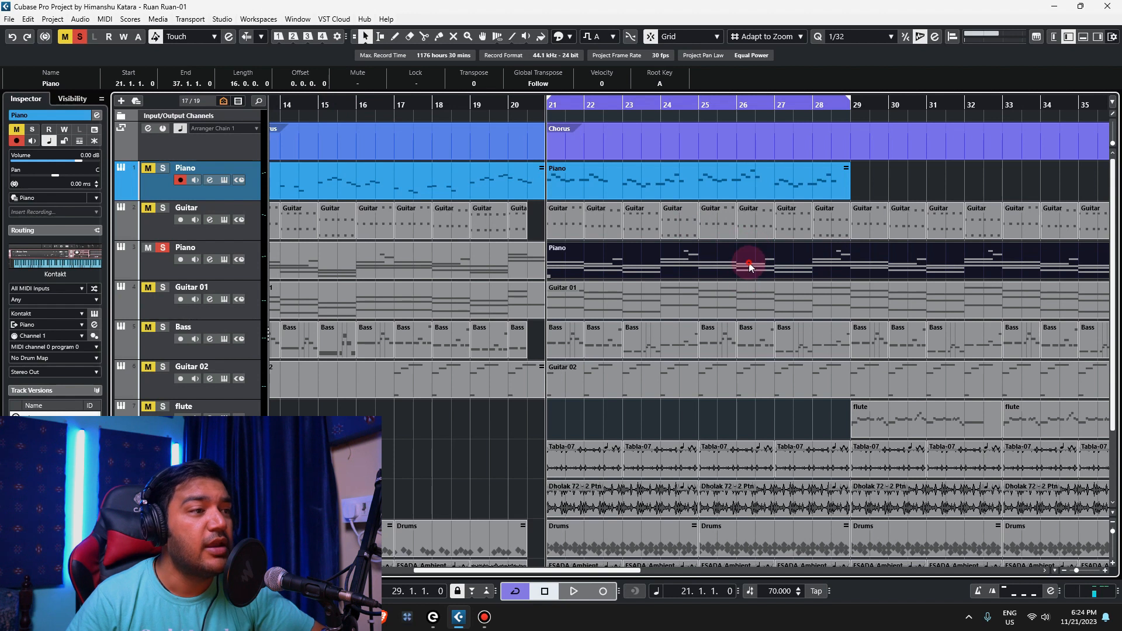
# Solo the Guitar 01 track and open its chorus part for note editing.
pyautogui.click(720, 224)
pyautogui.click(724, 249)
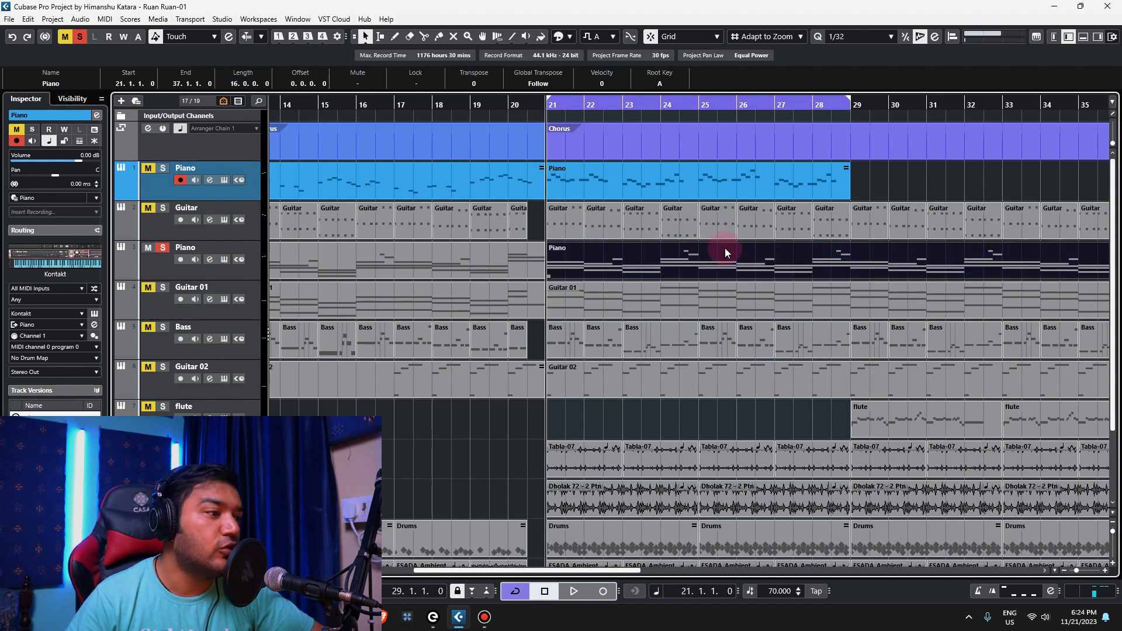
pyautogui.click(608, 291)
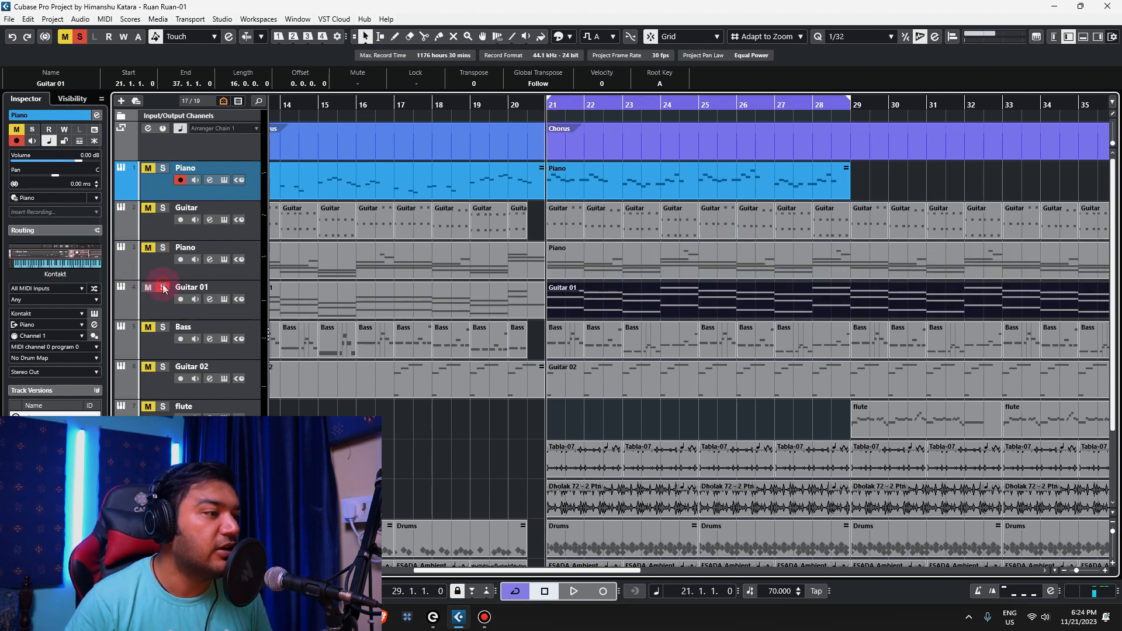
pyautogui.doubleClick(645, 306)
# Play back the Guitar 01 chorus chords with the note editor soloed, and close the editor.
pyautogui.press('space')
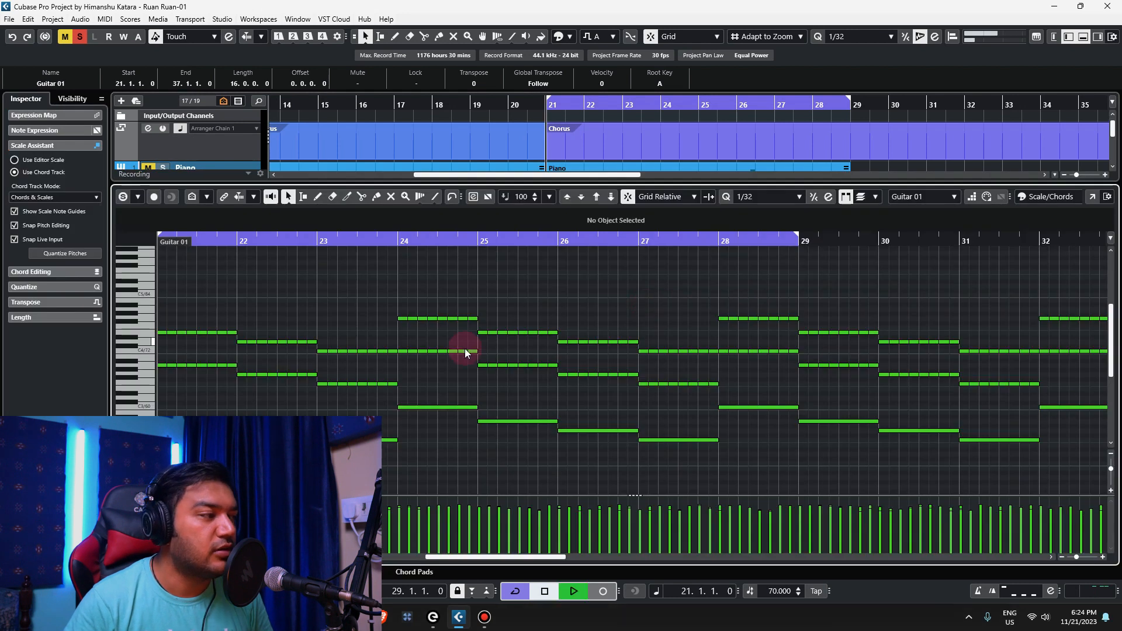
pyautogui.click(122, 196)
pyautogui.scroll(-3, 247, 130)
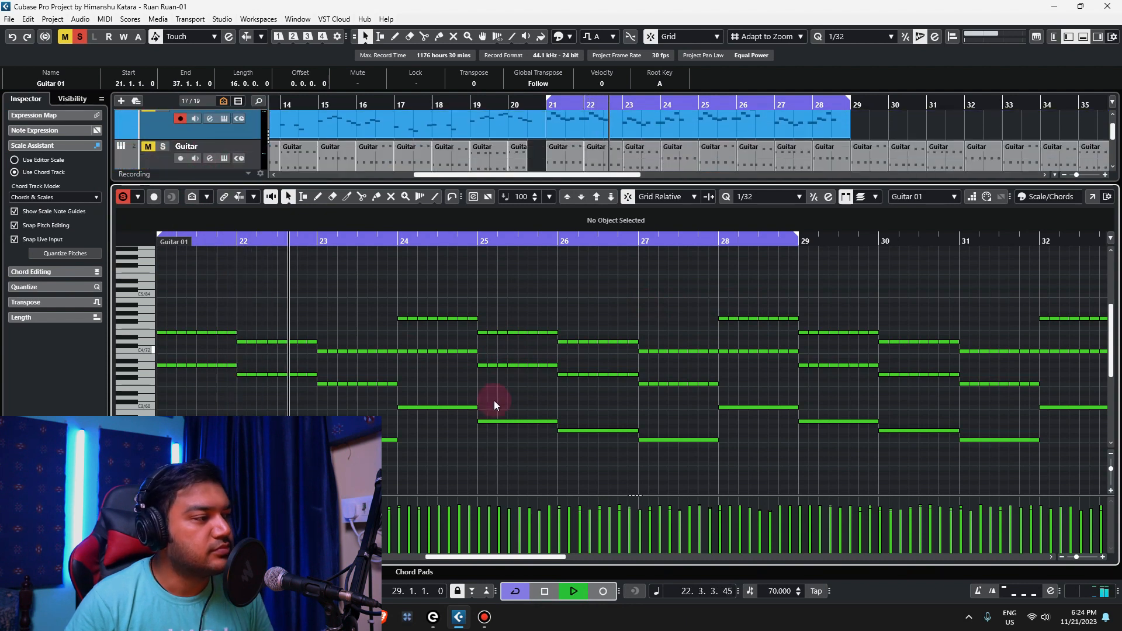
pyautogui.scroll(2, 463, 436)
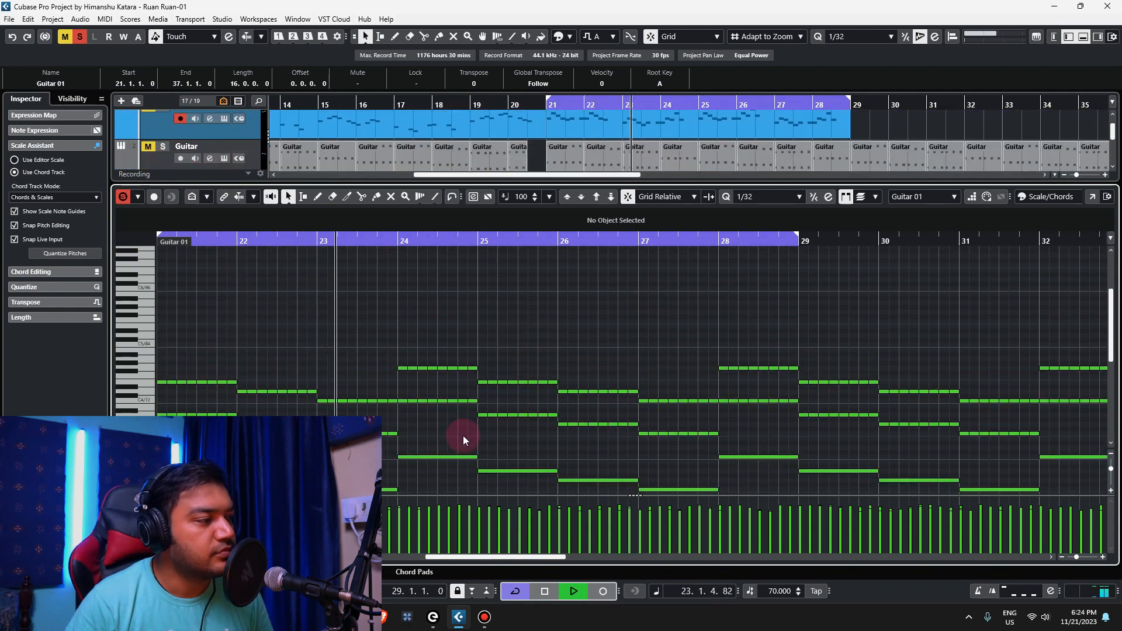
pyautogui.press('space')
pyautogui.click(1086, 37)
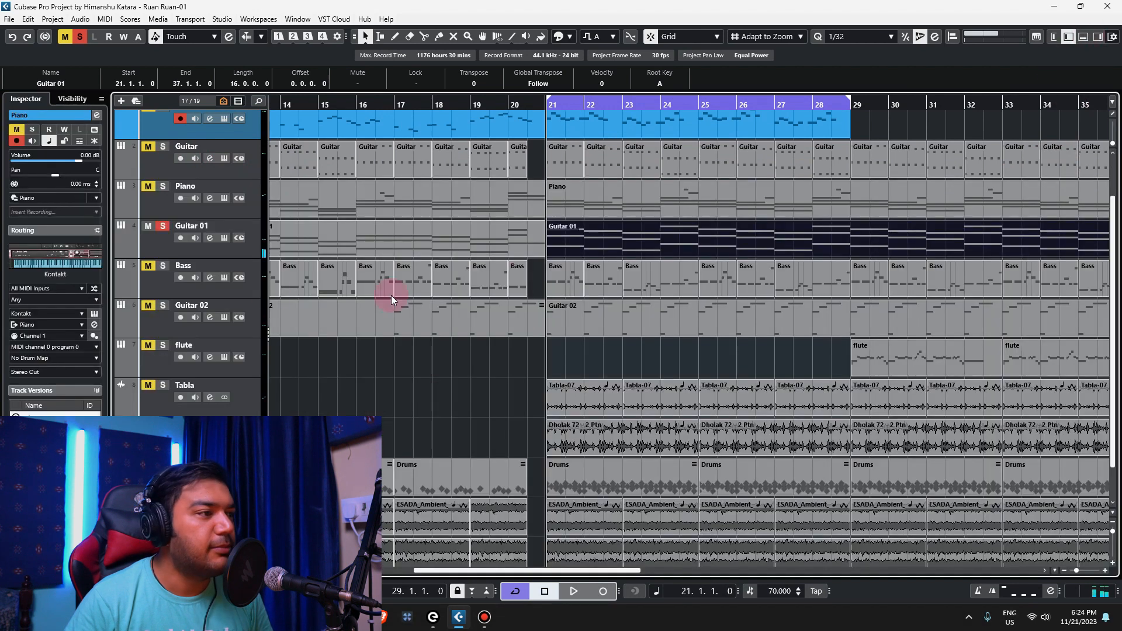
# Turn off the solo on Guitar 01, review its Kontakt instrument's melody and pattern settings, and close the instrument window.
pyautogui.click(163, 227)
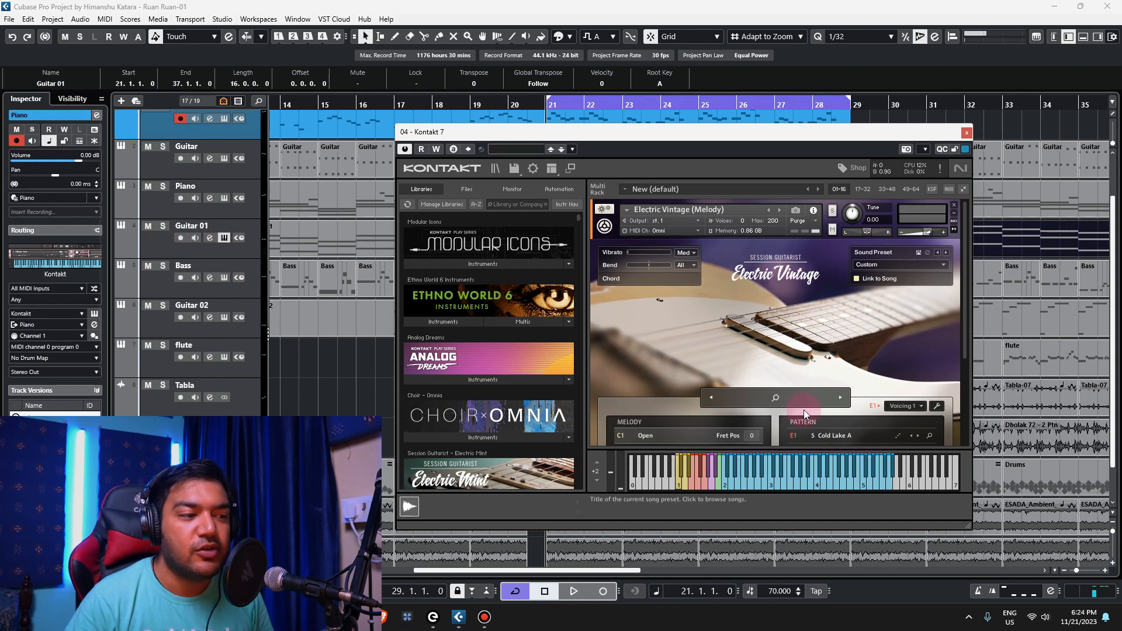
pyautogui.scroll(-1, 731, 350)
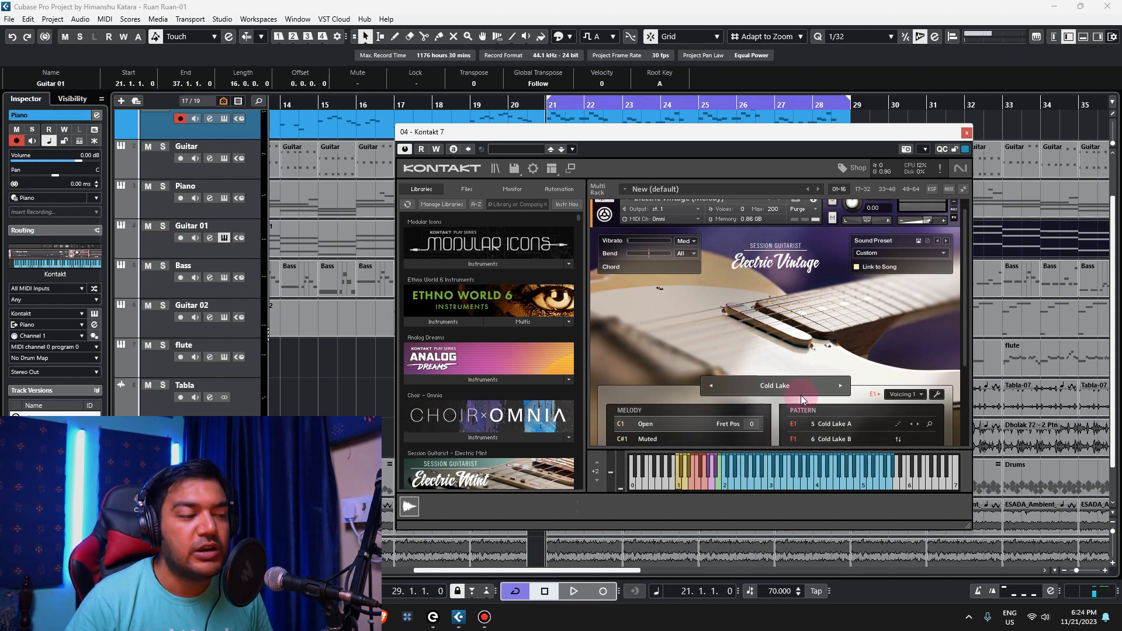
pyautogui.click(963, 134)
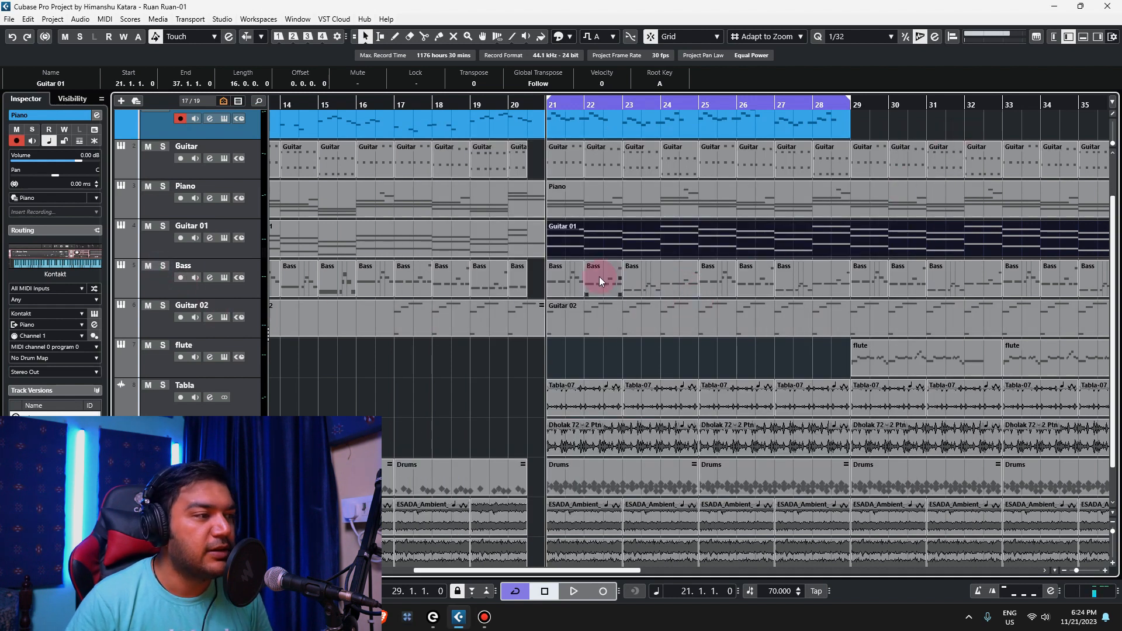
# Open the Bass part at bar 21 for note editing, enlarge its notes horizontally, and play back the bar.
pyautogui.doubleClick(566, 279)
pyautogui.scroll(-5, 297, 396)
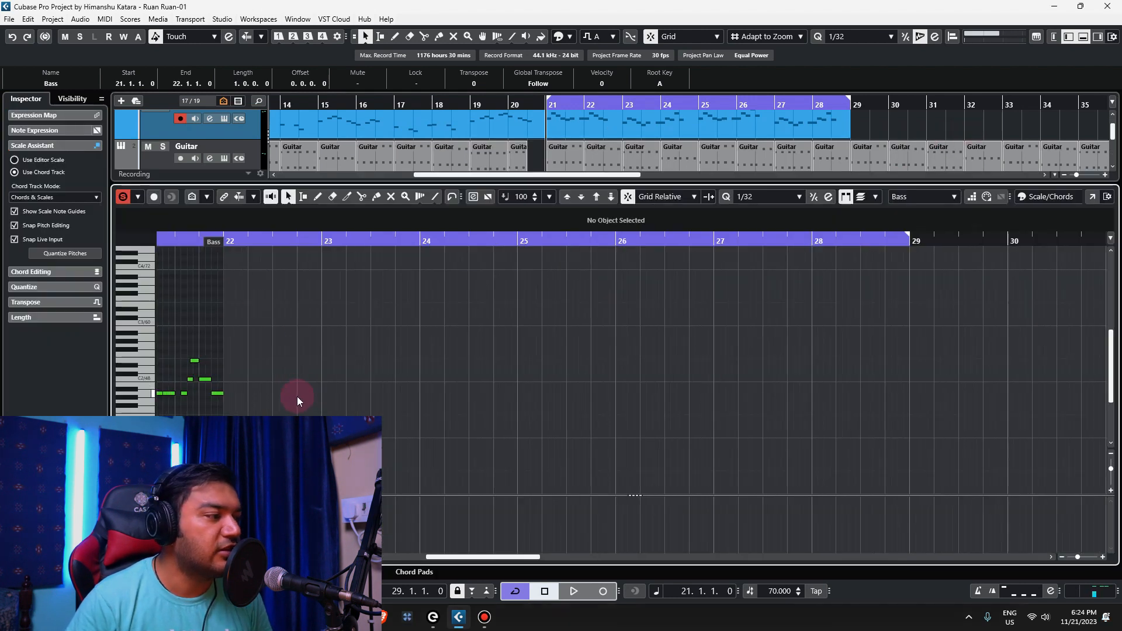
pyautogui.scroll(8, 245, 404)
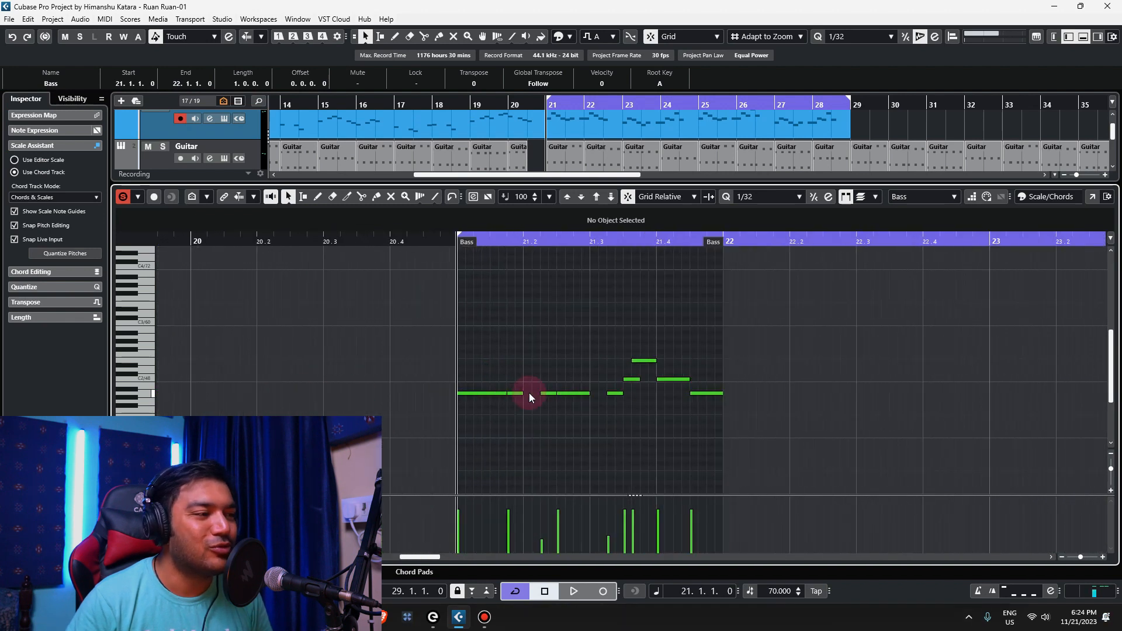
pyautogui.press('space')
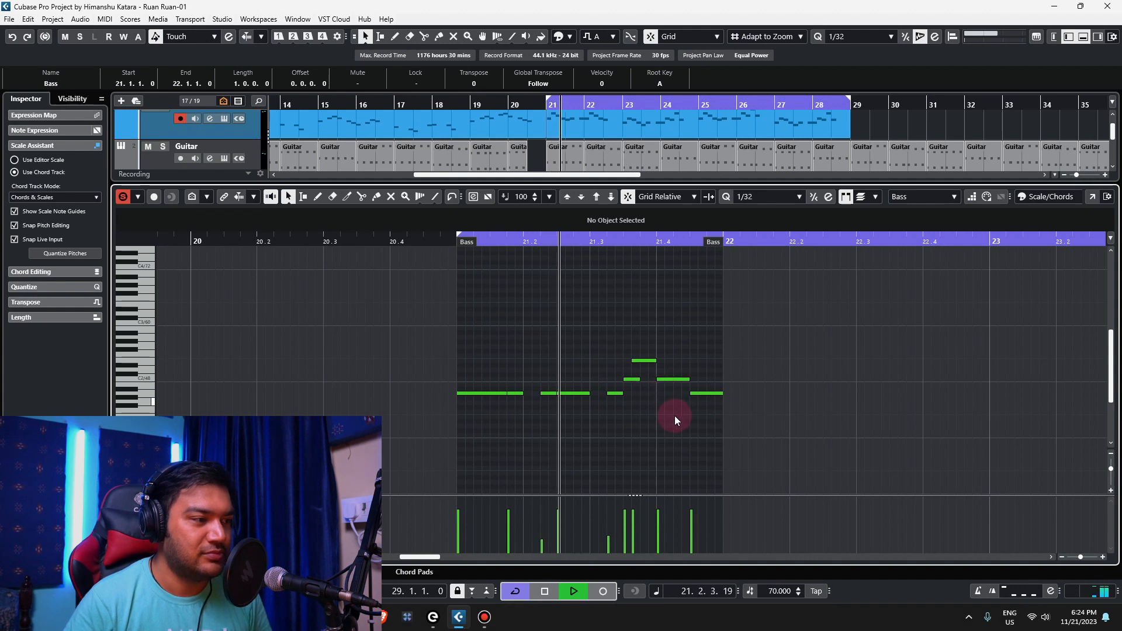
pyautogui.scroll(-2, 683, 415)
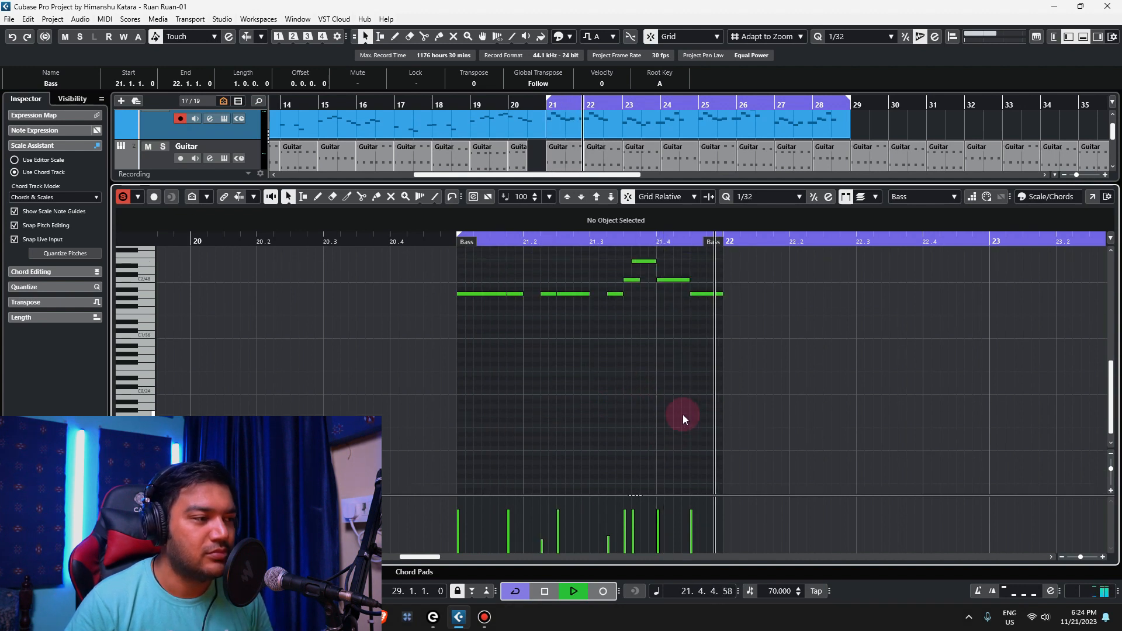
pyautogui.press('space')
# Reduce the note row height, replay the Bass notes of bar 21, and close the note editor.
pyautogui.moveTo(1110, 468); pyautogui.dragTo(1110, 463)
pyautogui.moveTo(1111, 404)
pyautogui.mouseDown()
pyautogui.moveTo(1111, 426)
pyautogui.moveTo(1111, 362)
pyautogui.moveTo(1111, 385)
pyautogui.mouseUp()
pyautogui.press('space')
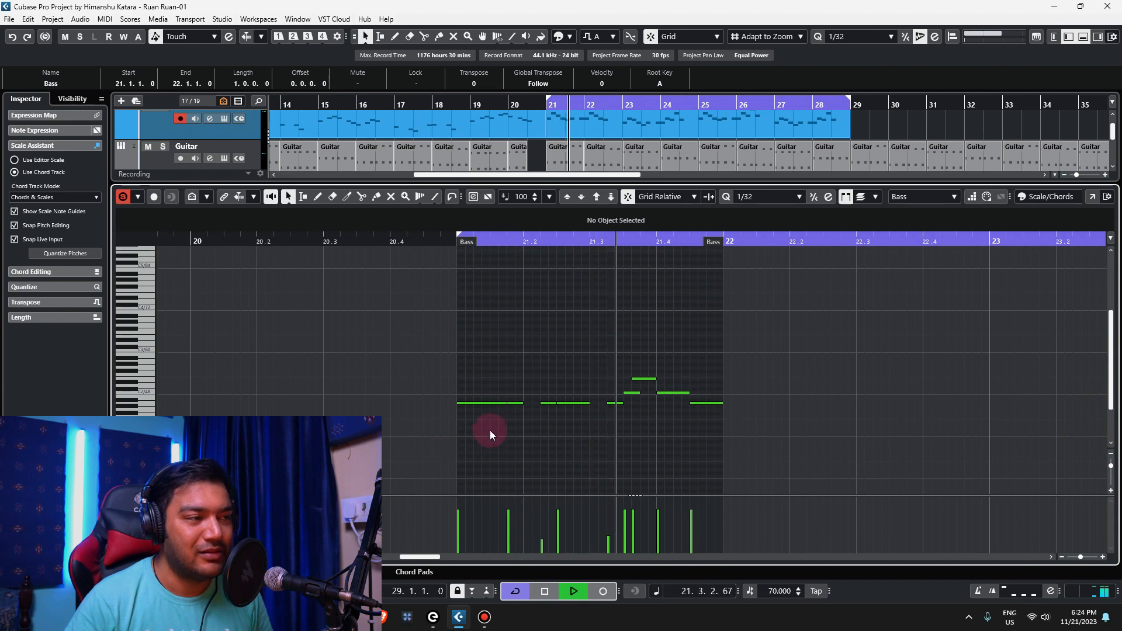
pyautogui.press('space')
pyautogui.click(1036, 36)
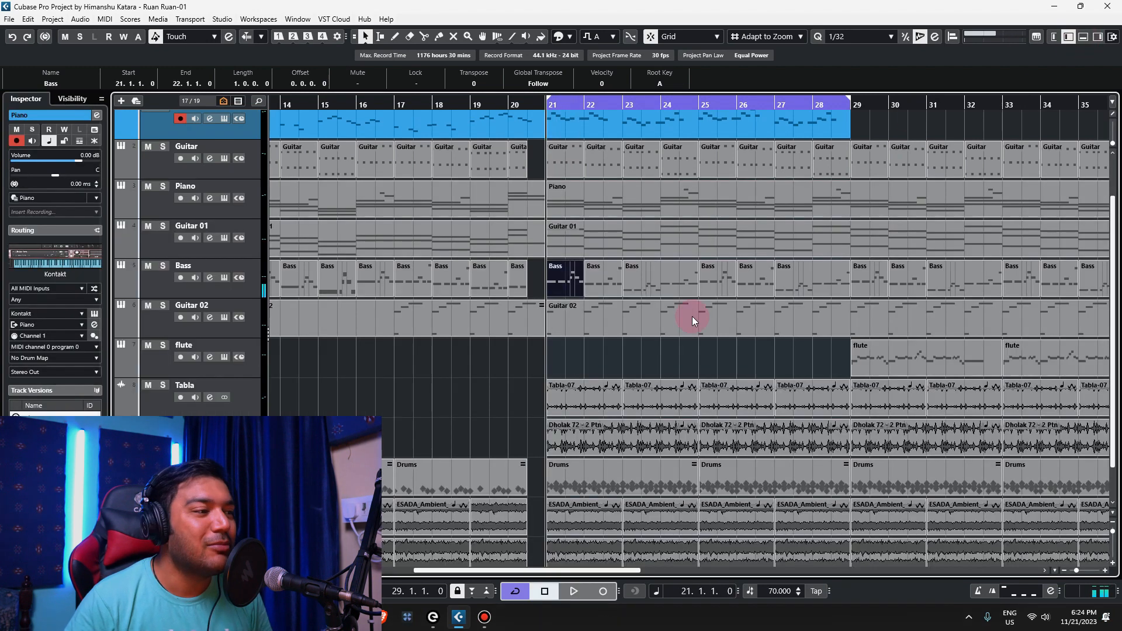
# Glue the Bass parts from bar 21 to bar 29 into one part and return to the selection tool.
pyautogui.rightClick(648, 365)
pyautogui.click(710, 357)
pyautogui.click(566, 270)
pyautogui.click(567, 269)
pyautogui.click(567, 269)
pyautogui.click(565, 272)
pyautogui.click(565, 272)
pyautogui.rightClick(647, 346)
pyautogui.click(650, 349)
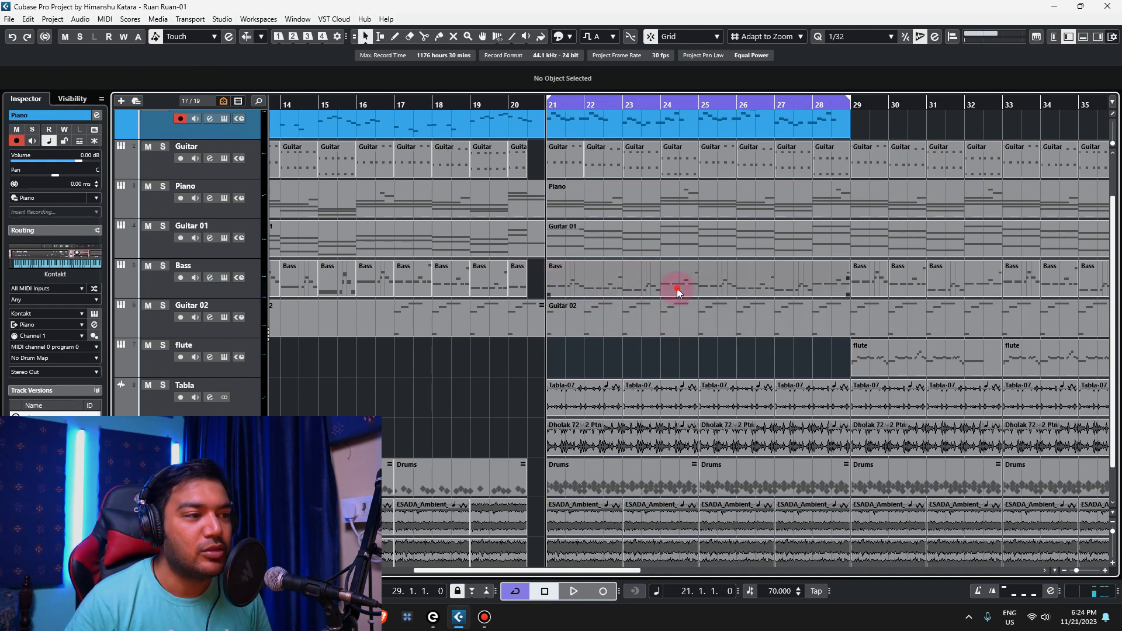
# Open the joined Bass chorus part for note editing and play back its bass line.
pyautogui.doubleClick(677, 289)
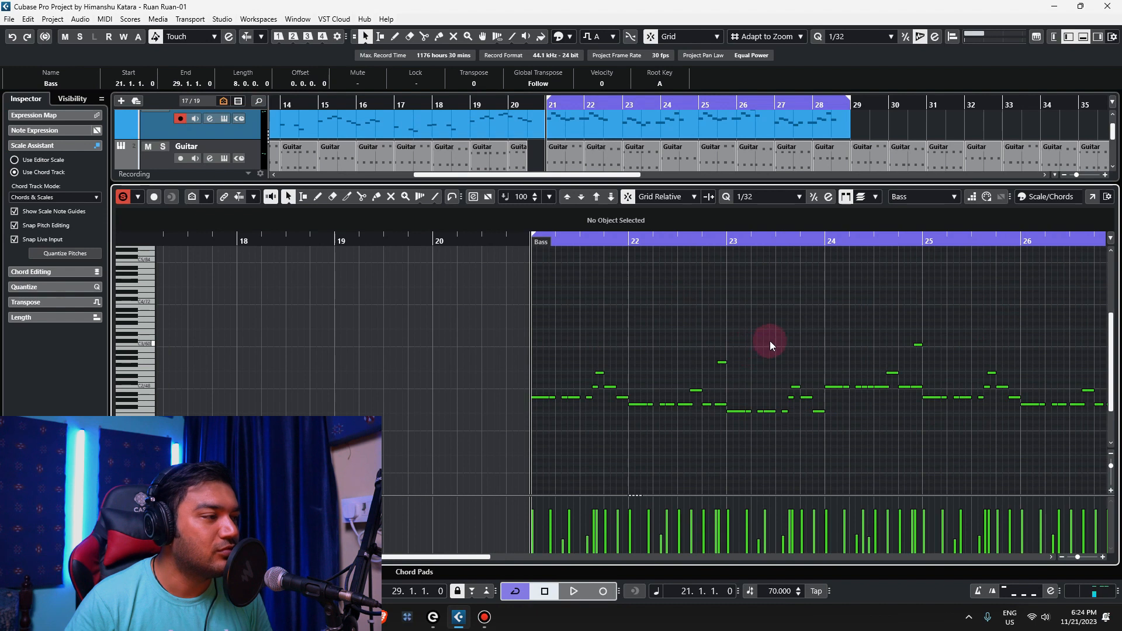
pyautogui.press('space')
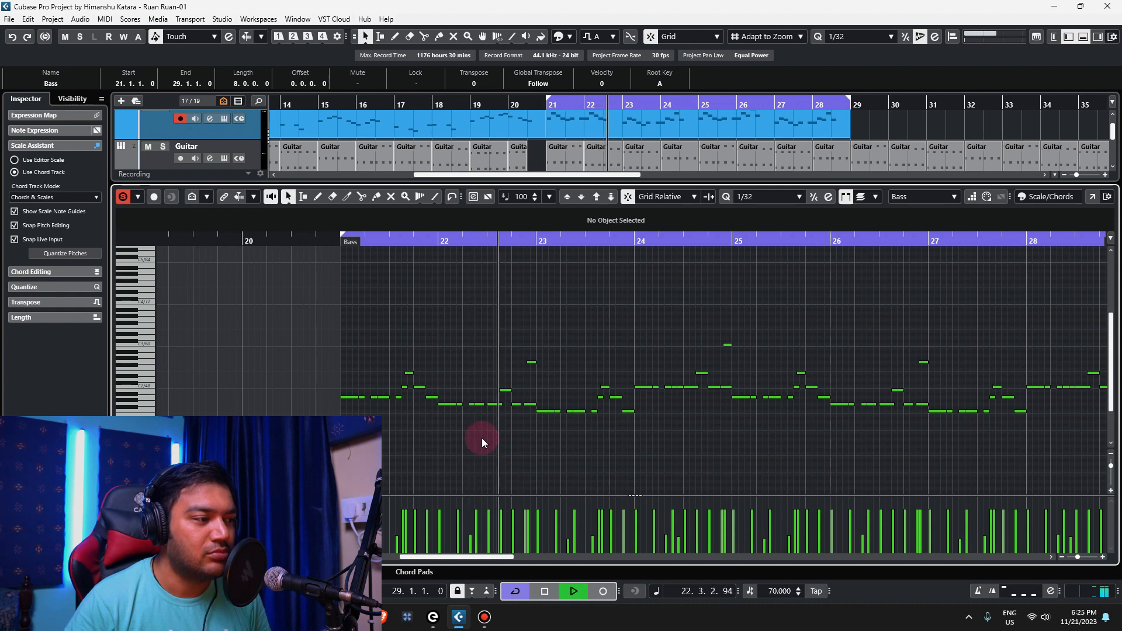
pyautogui.scroll(-2, 561, 422)
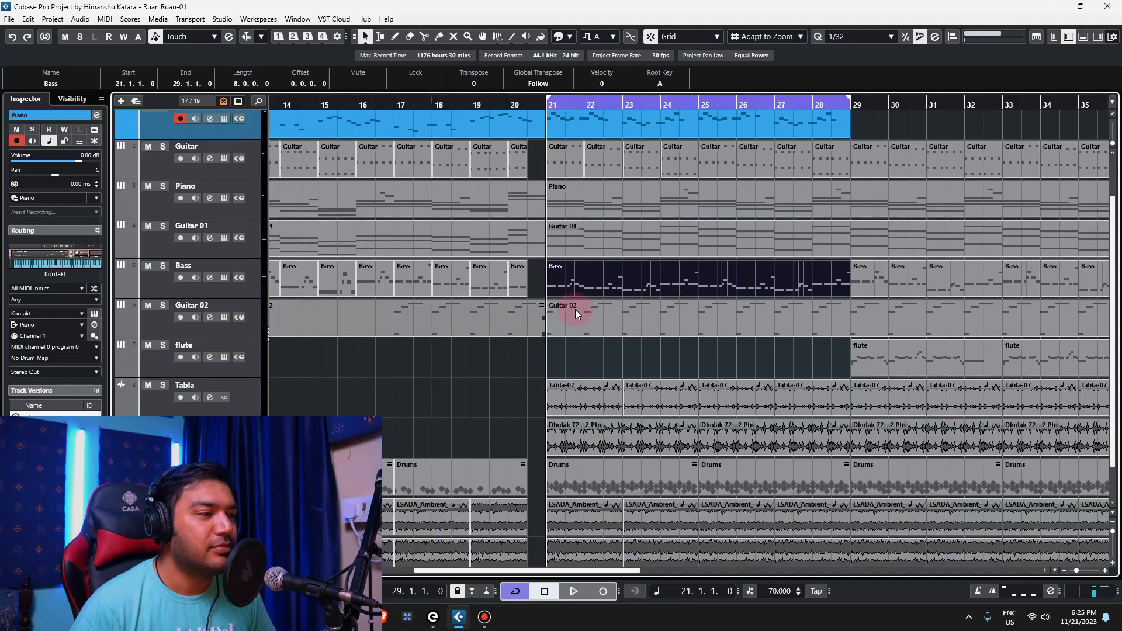
# Open the Guitar 02 chorus part for note editing, view its note pattern, and close the editor.
pyautogui.doubleClick(620, 309)
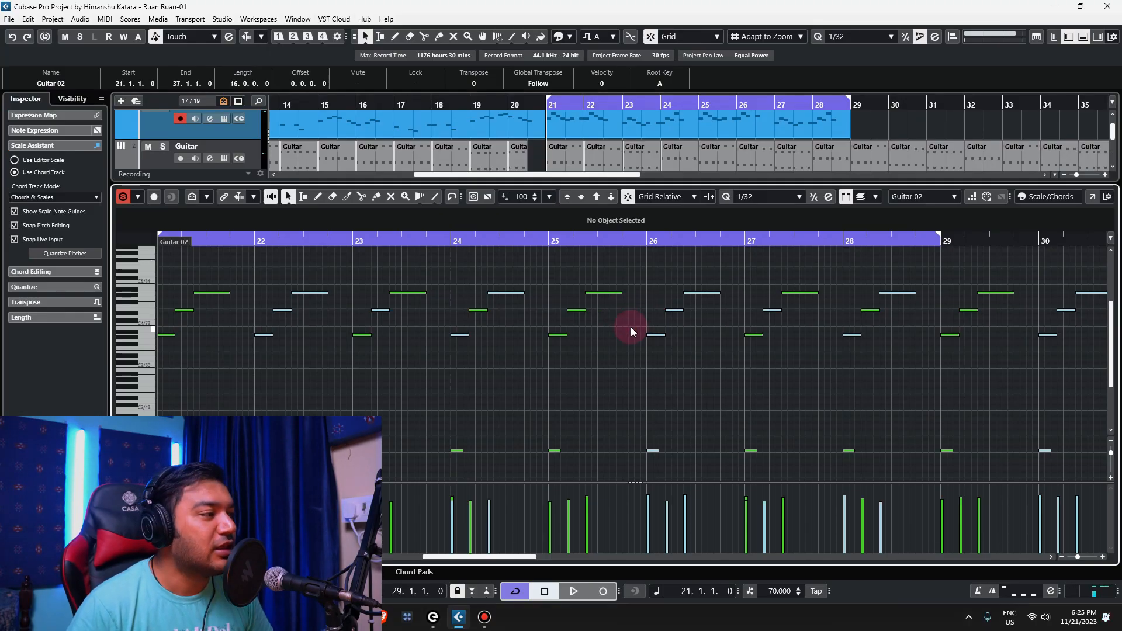
pyautogui.scroll(-2, 631, 328)
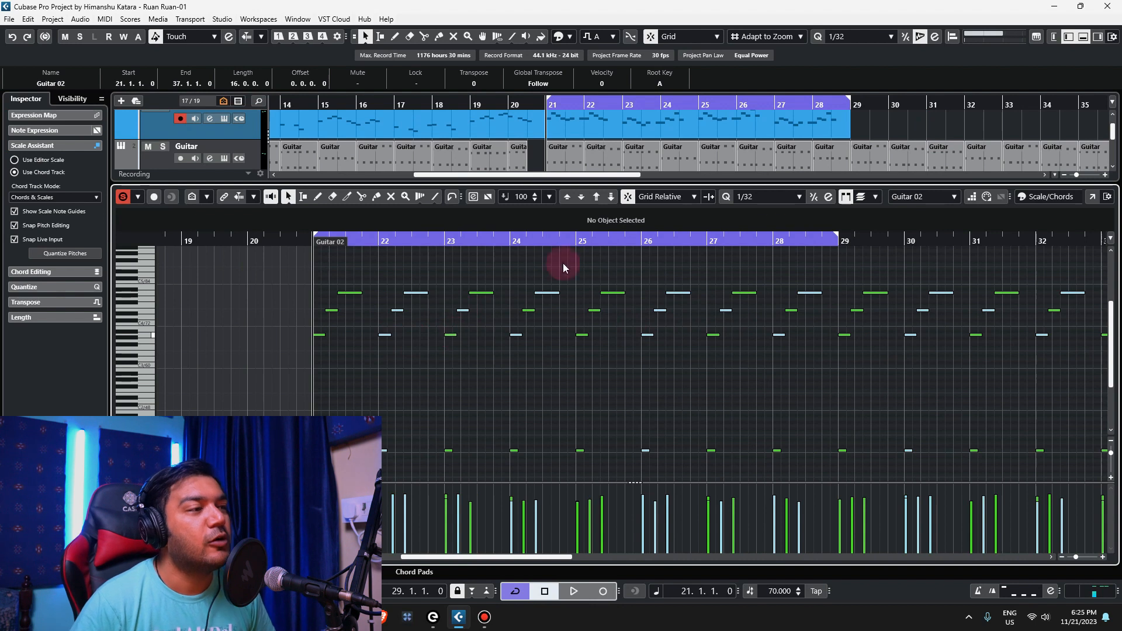
pyautogui.click(1083, 37)
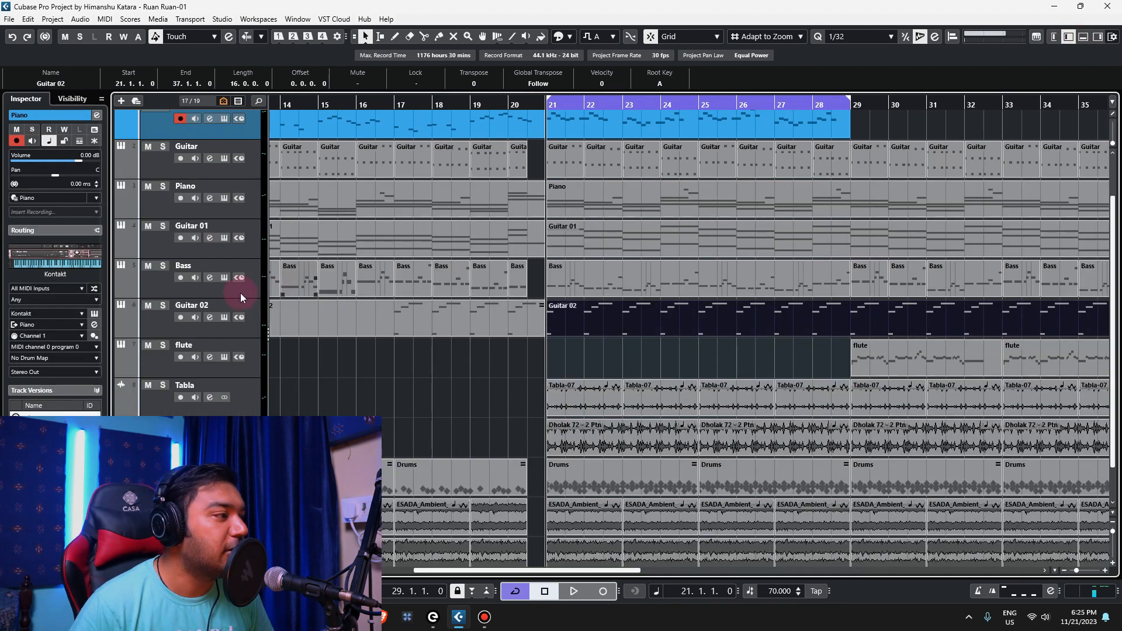
# Review the Kontakt instrument loaded on the Bass track and close its window.
pyautogui.click(225, 277)
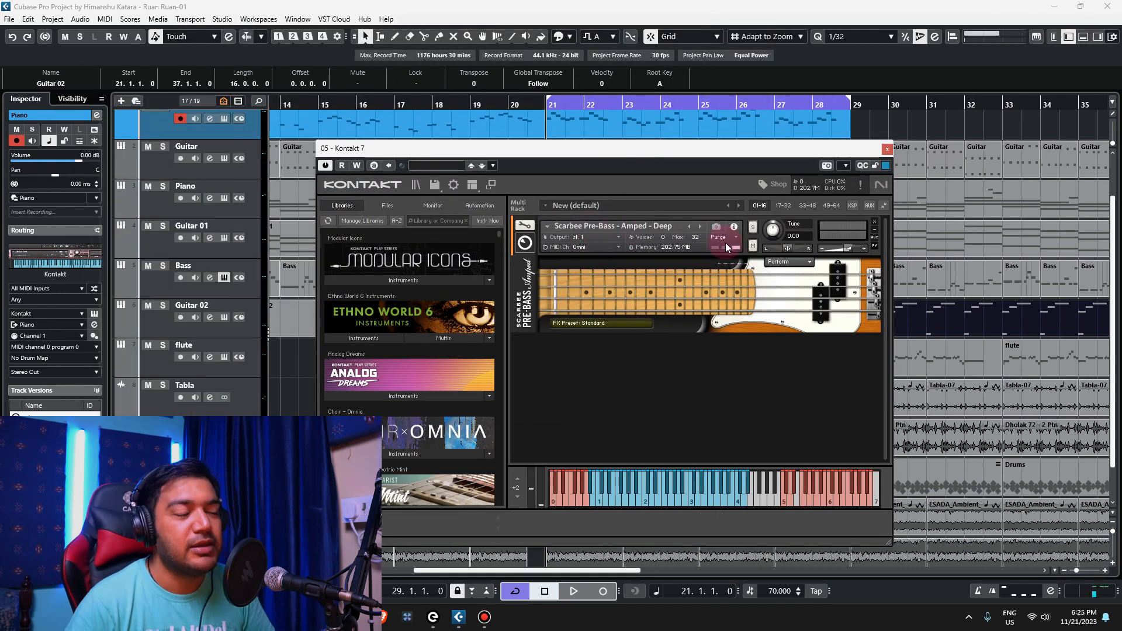
pyautogui.click(887, 150)
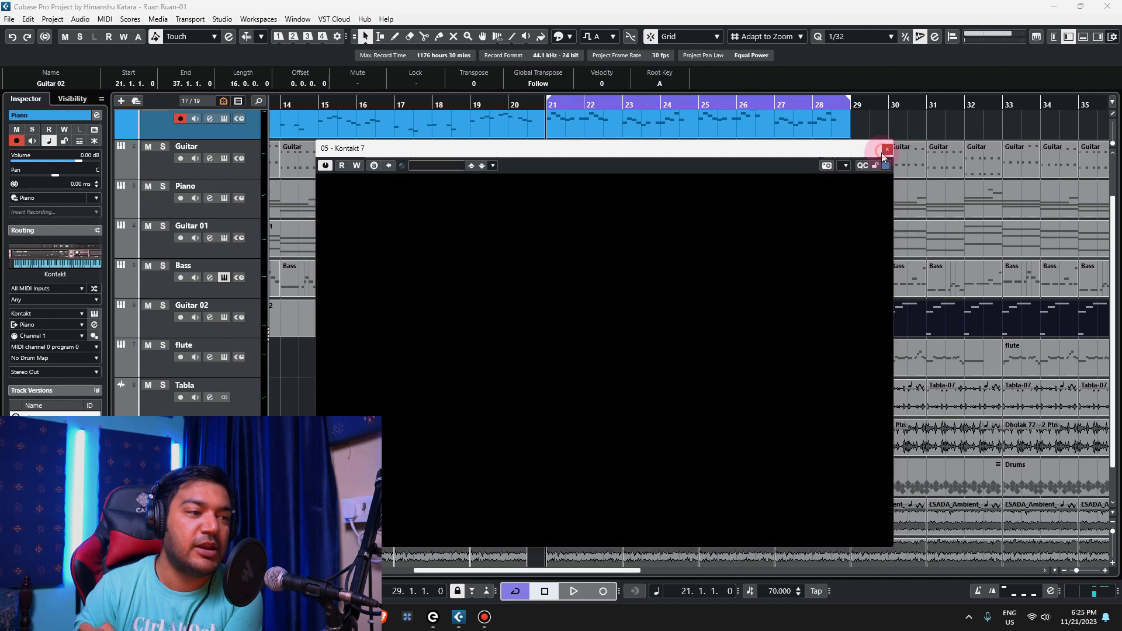
pyautogui.scroll(-2, 643, 351)
pyautogui.scroll(2, 647, 328)
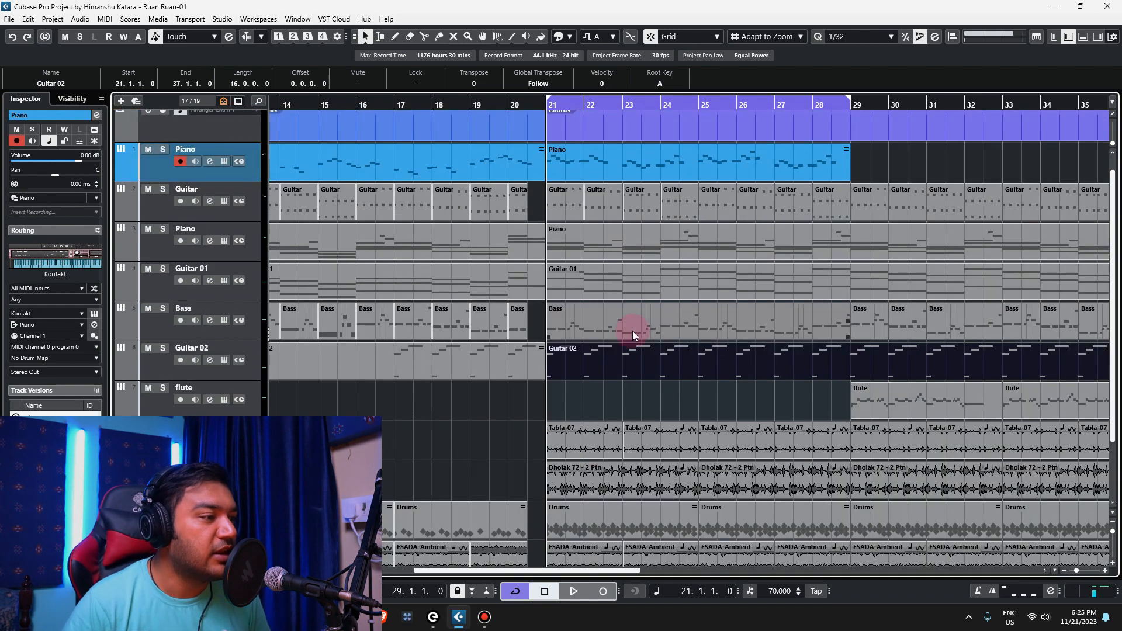
# Play back the Guitar 02 chorus notes in the note editor, examine the melody and low notes, and close the editor.
pyautogui.doubleClick(624, 372)
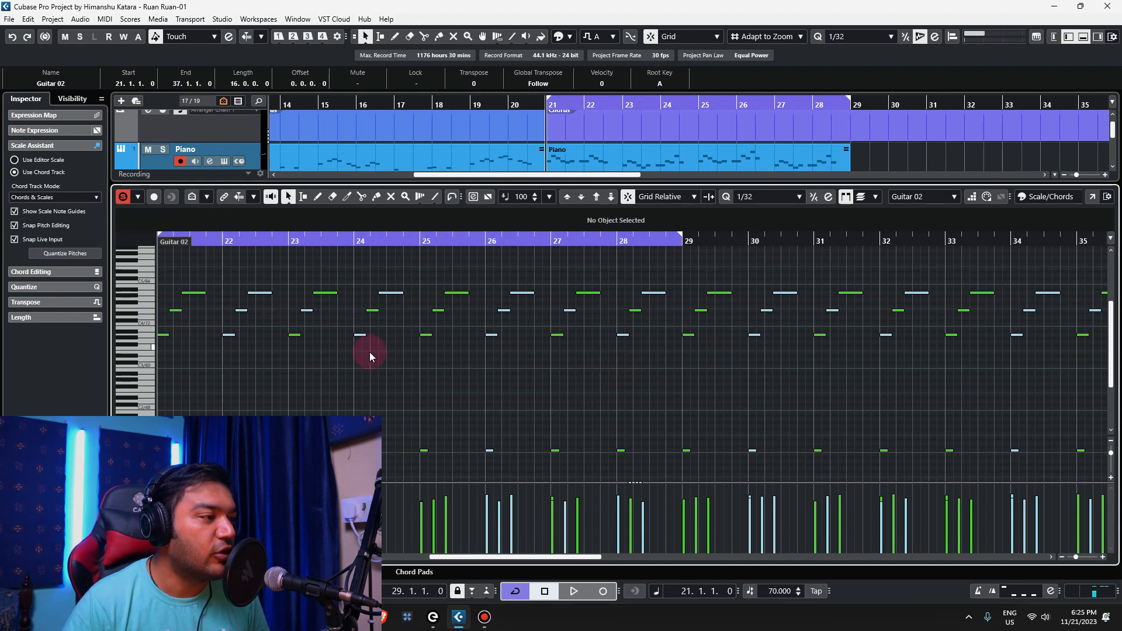
pyautogui.press('g')
pyautogui.press('space')
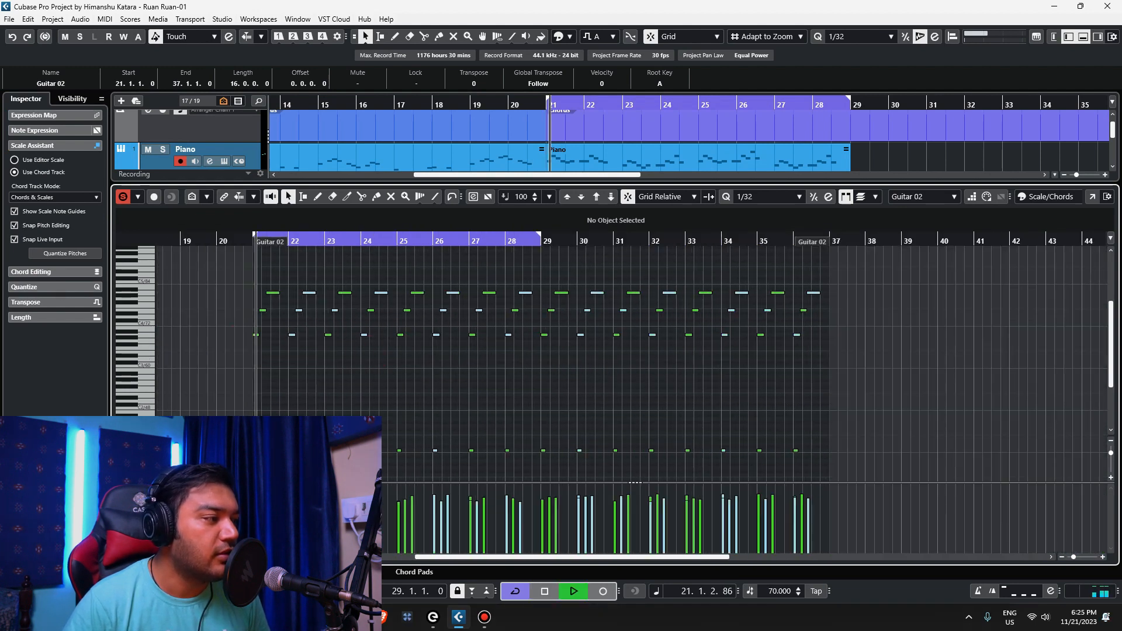
pyautogui.press('h')
pyautogui.scroll(-2, 478, 380)
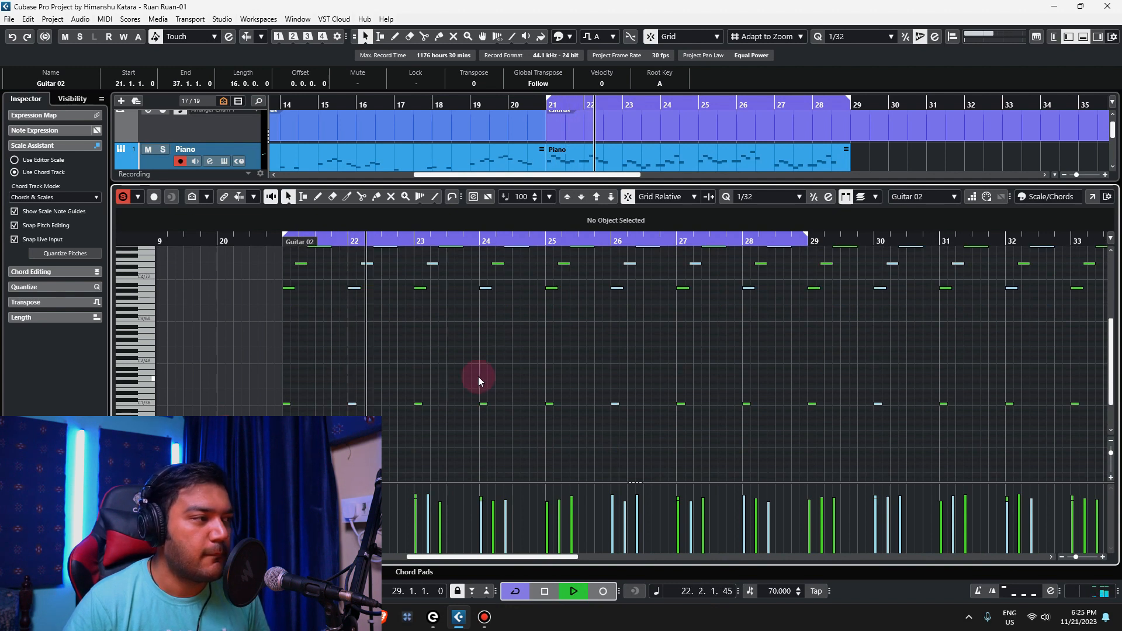
pyautogui.scroll(2, 478, 376)
pyautogui.press('space')
pyautogui.click(1083, 38)
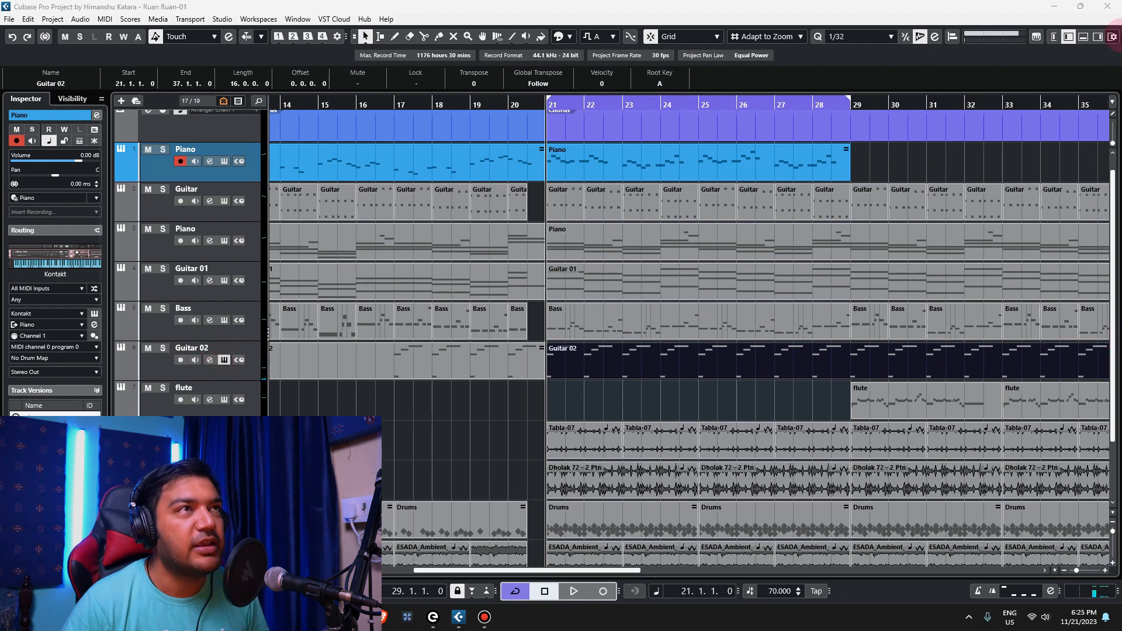
# Review the Guitar 02 track's Kontakt instrument with its melody and pattern settings, and close its window.
pyautogui.click(224, 359)
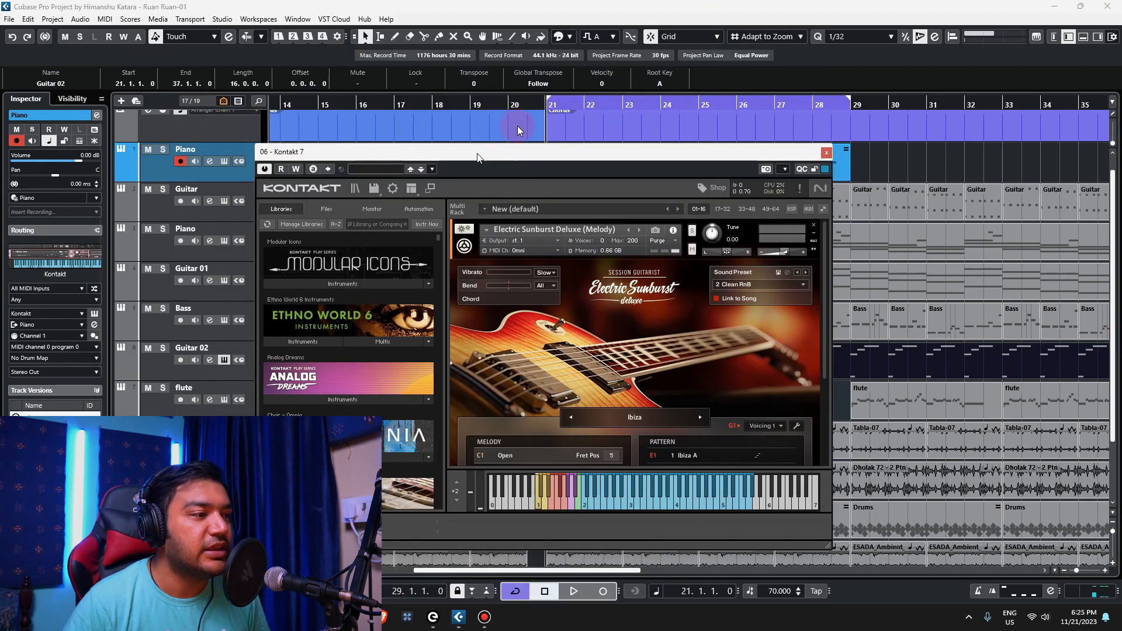
pyautogui.scroll(-1, 738, 367)
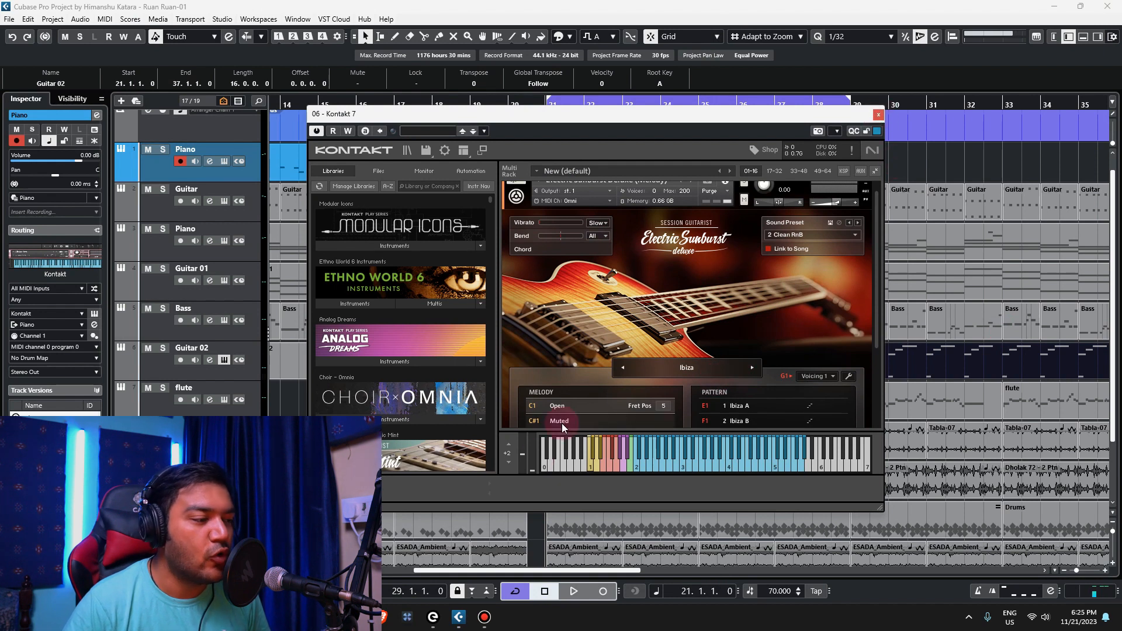
pyautogui.click(877, 116)
# Solo the Tabla track and play back its chorus loops from bar 21.
pyautogui.scroll(-2, 453, 427)
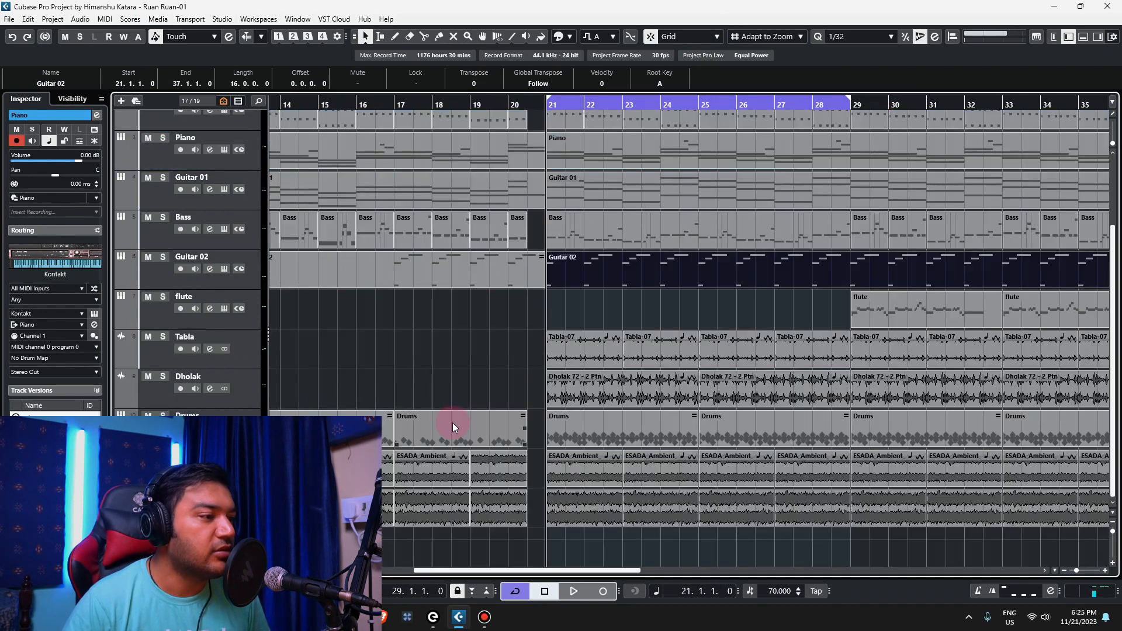
pyautogui.click(163, 338)
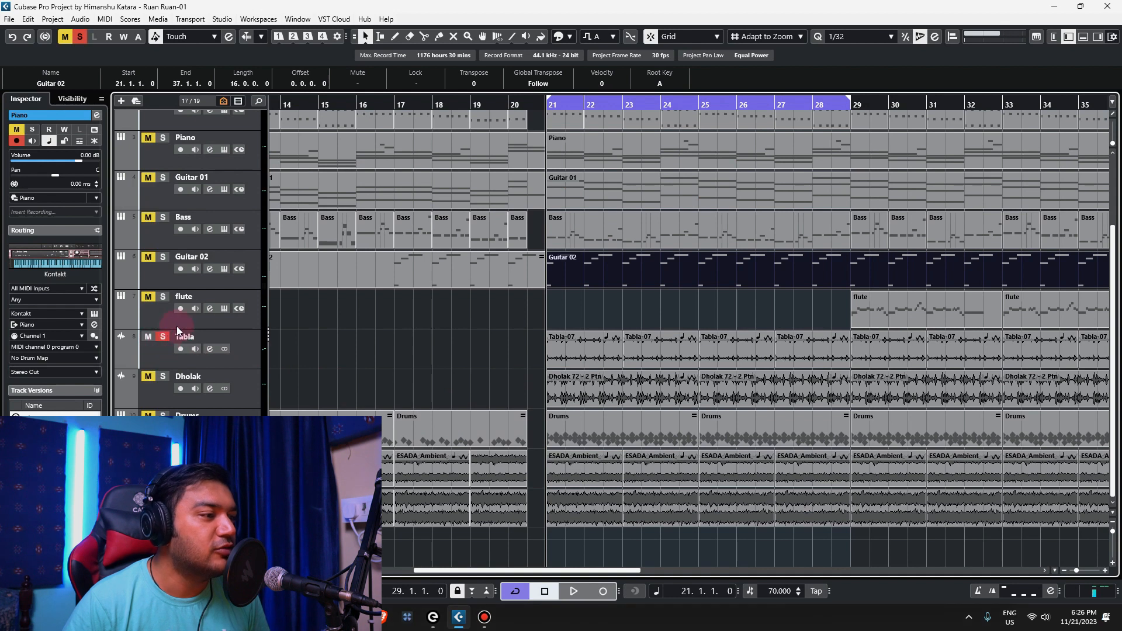
pyautogui.press('space')
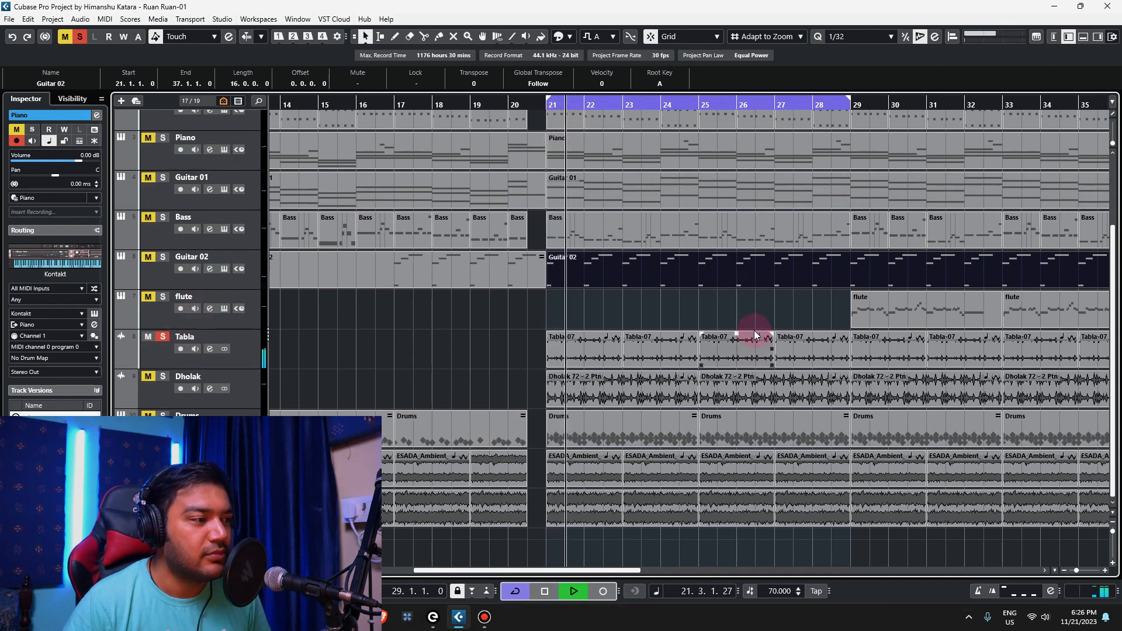
pyautogui.press('space')
# Solo only the Dholak track and play back its chorus loop from bar 21.
pyautogui.keyDown('ctrl'); pyautogui.click(163, 378); pyautogui.keyUp('ctrl')
pyautogui.click(642, 387)
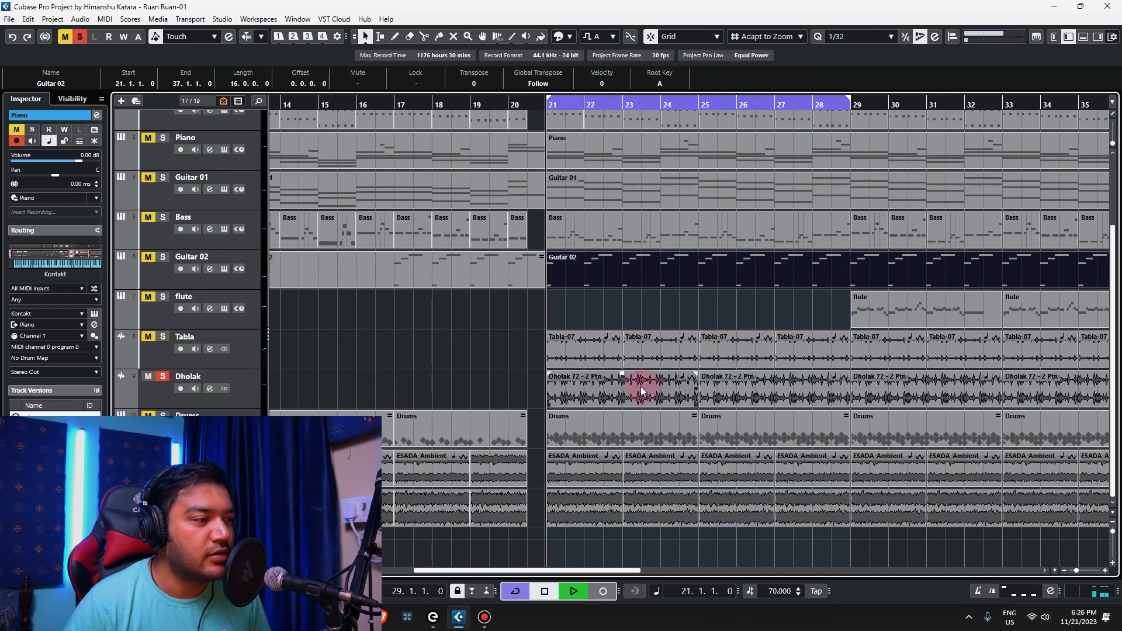
pyautogui.press('space')
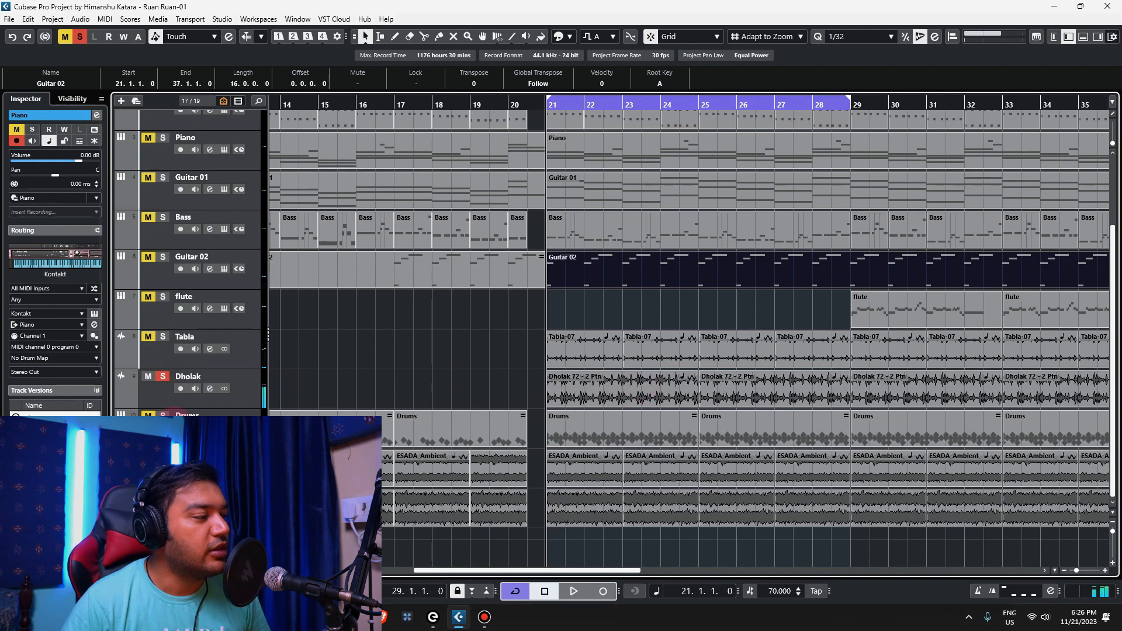
# Play back the Drums track alone and review the clap and tambourine pads in its Groove Agent SE kit.
pyautogui.press('space')
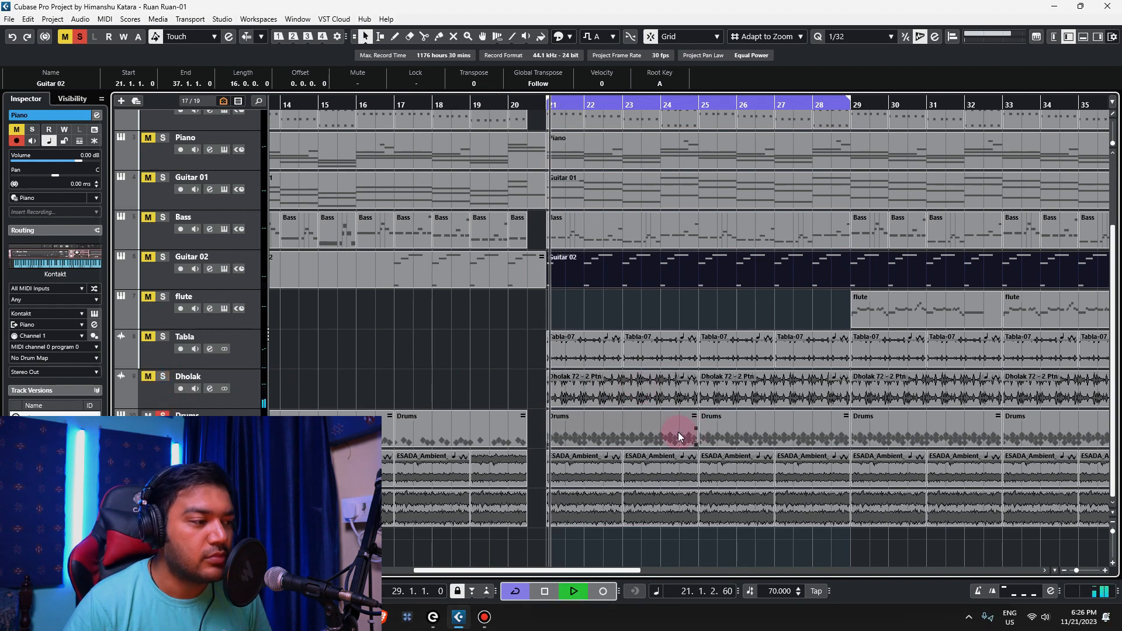
pyautogui.press('space')
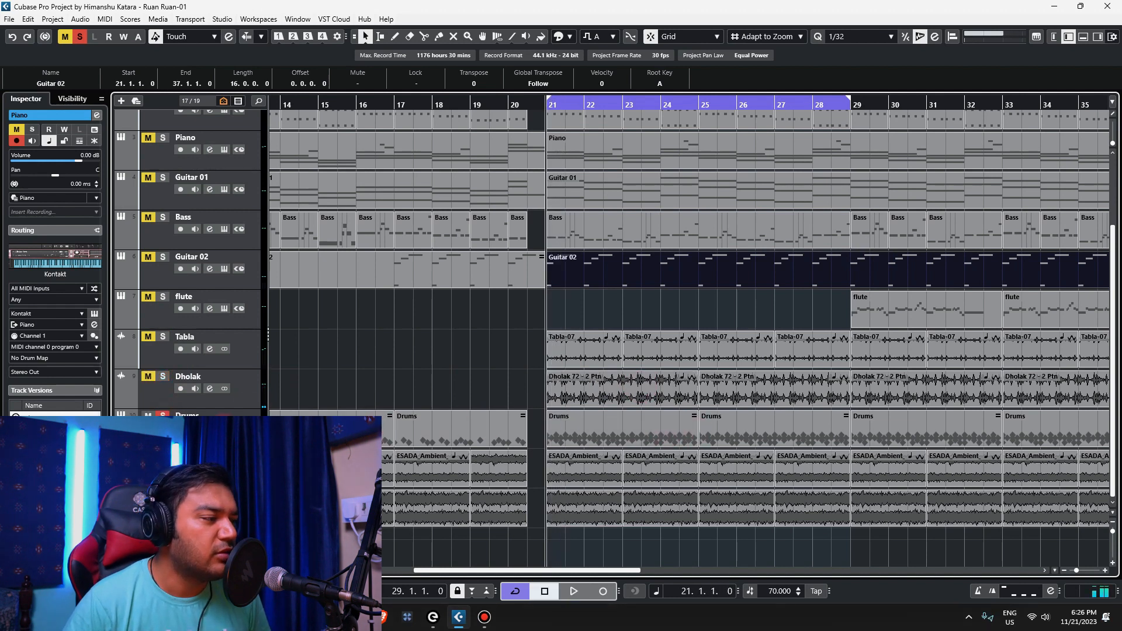
pyautogui.click(225, 428)
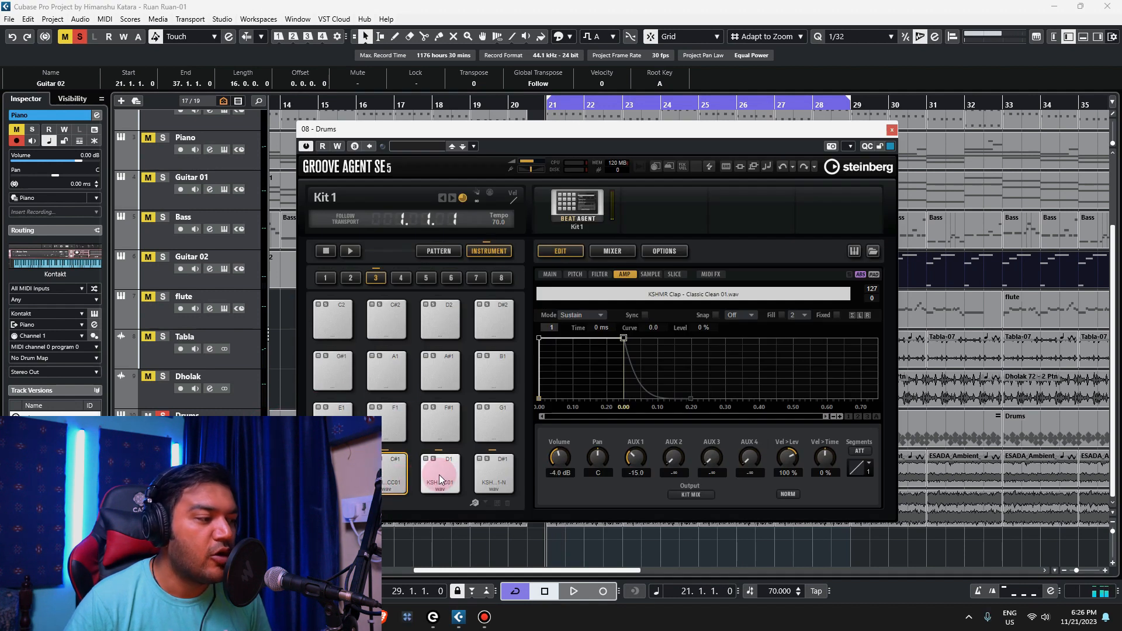
pyautogui.click(493, 475)
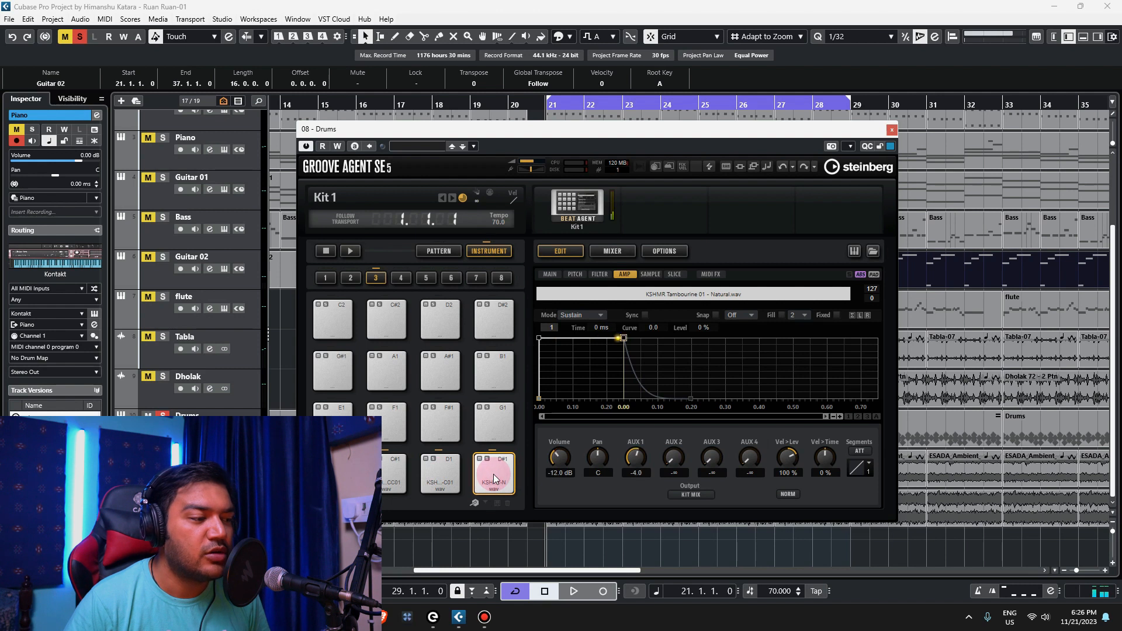
pyautogui.click(894, 128)
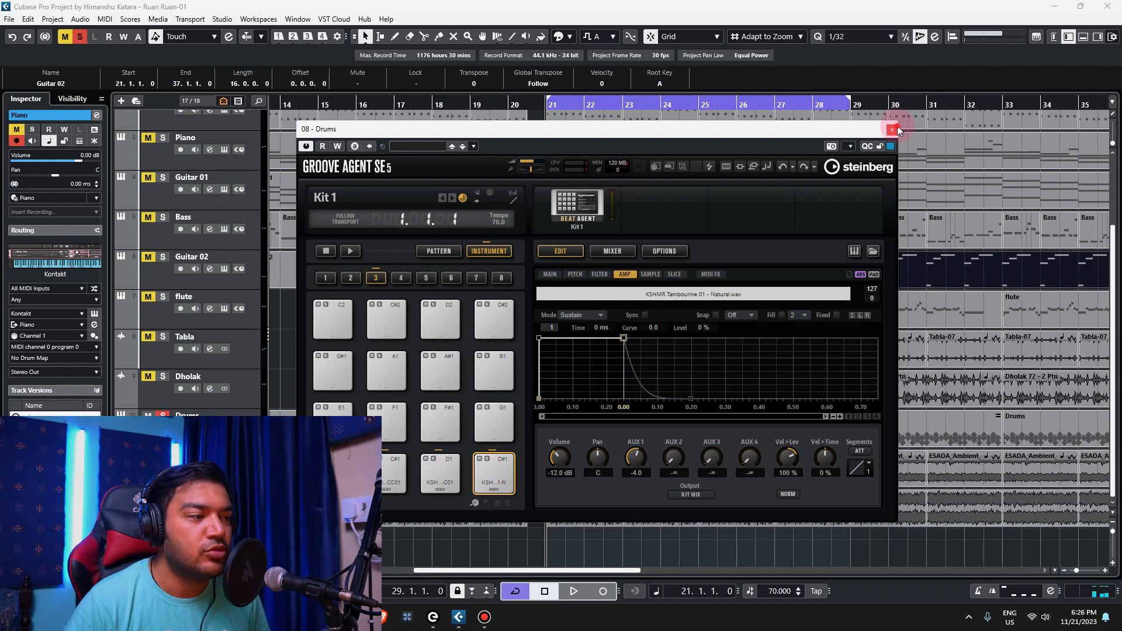
# Add the Dholak and Tabla tracks to the soloed Drums and play the percussion together from bar 21.
pyautogui.click(163, 377)
pyautogui.click(164, 339)
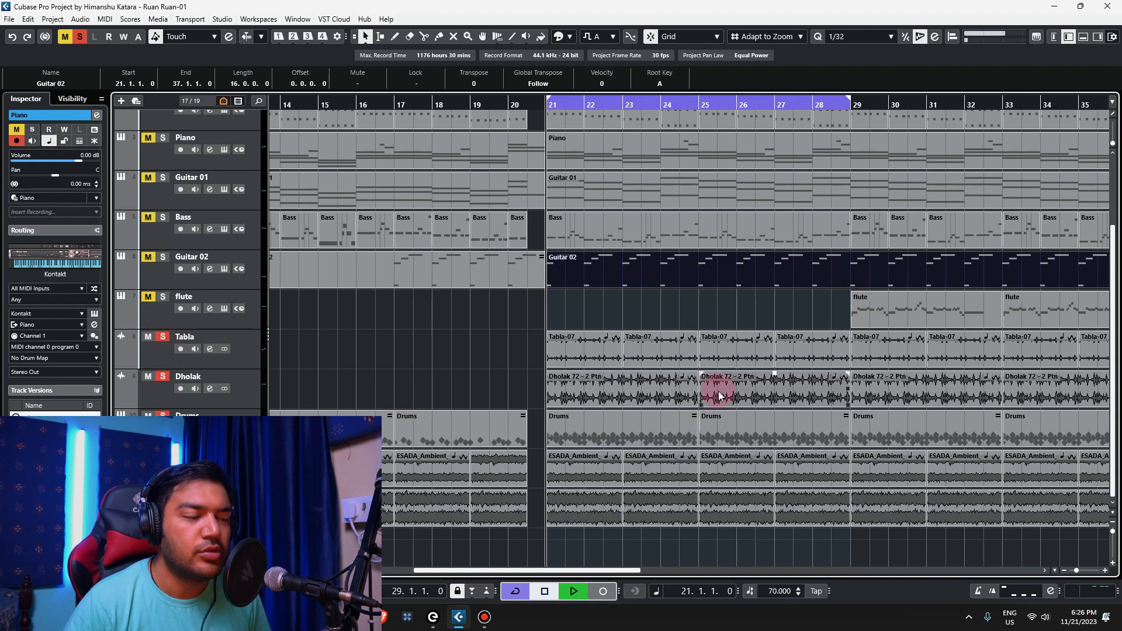
pyautogui.press('space')
pyautogui.click(694, 422)
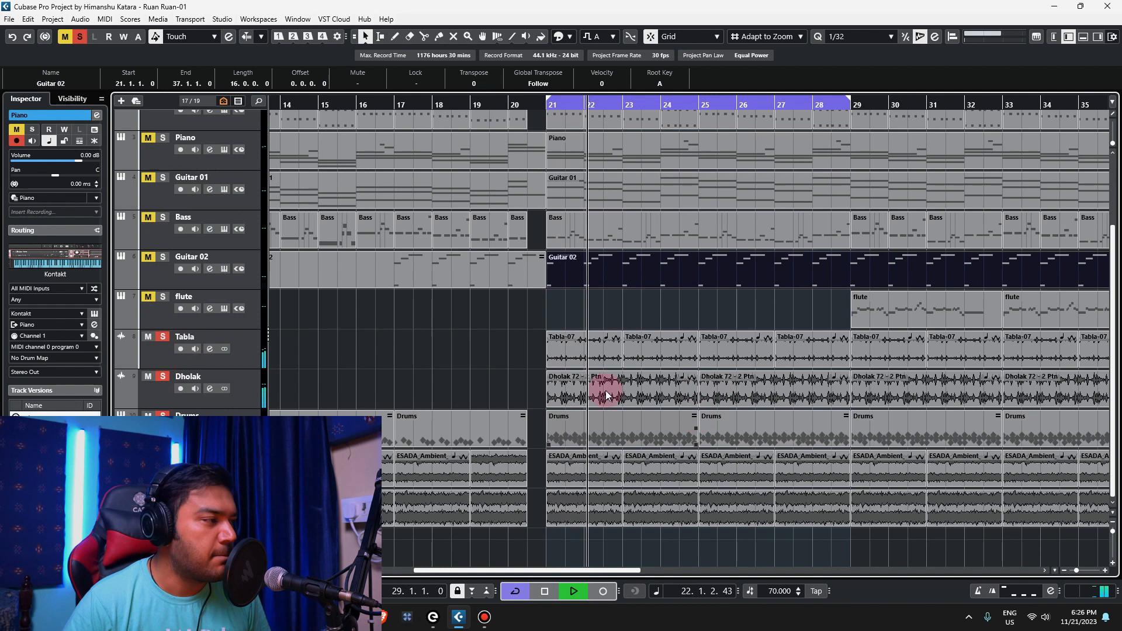
pyautogui.press('space')
# Add the Bass track to the soloed percussion and play back the combination from bar 21.
pyautogui.scroll(-2, 515, 334)
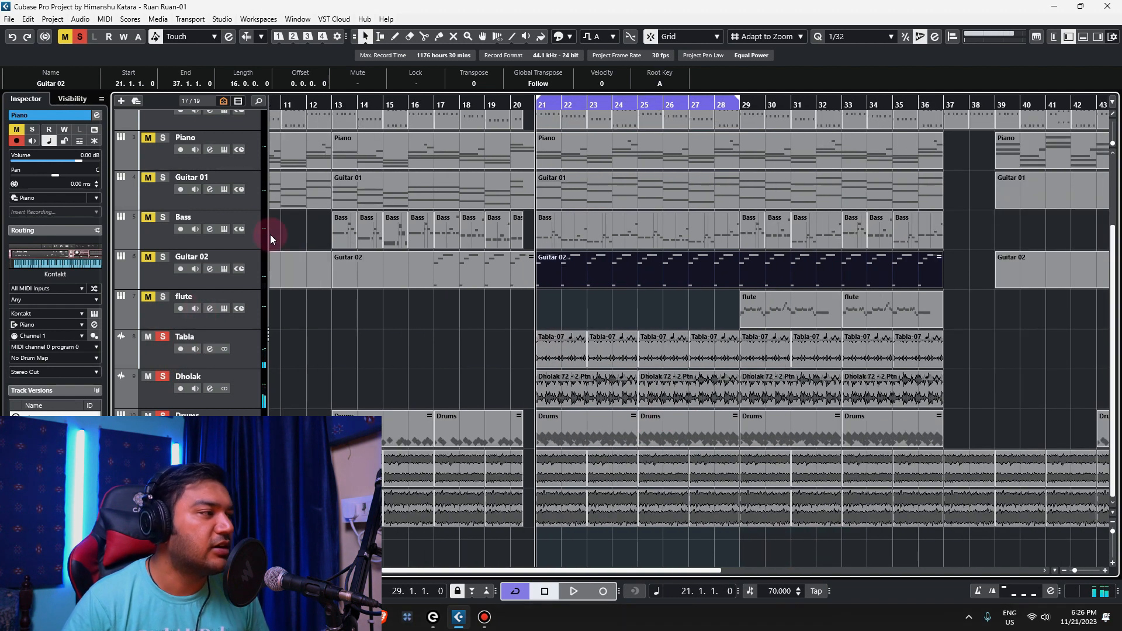
pyautogui.click(163, 218)
pyautogui.press('space')
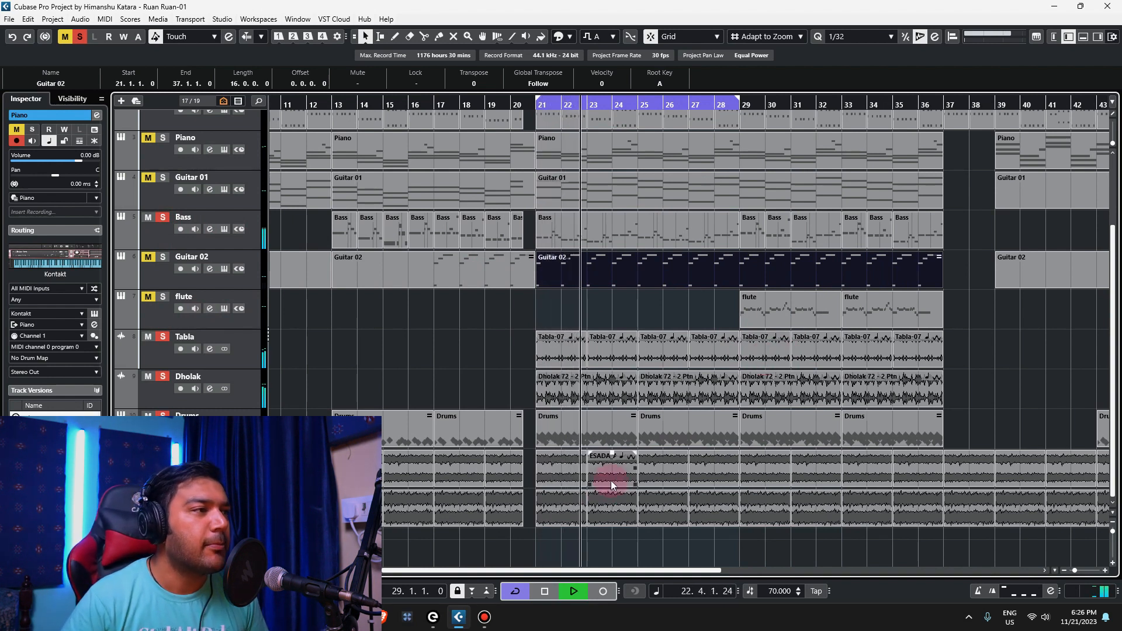
pyautogui.press('space')
# Add the chord Piano track and the Guitar track to the soloed group, playing back the chorus after each addition.
pyautogui.scroll(3, 186, 224)
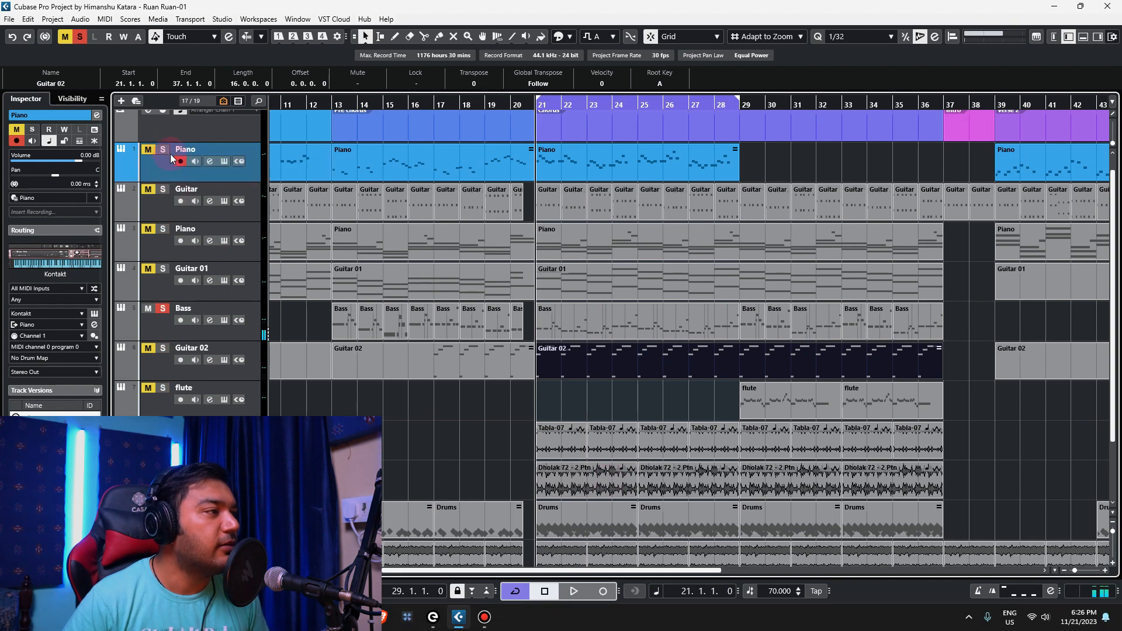
pyautogui.click(164, 233)
pyautogui.press('space')
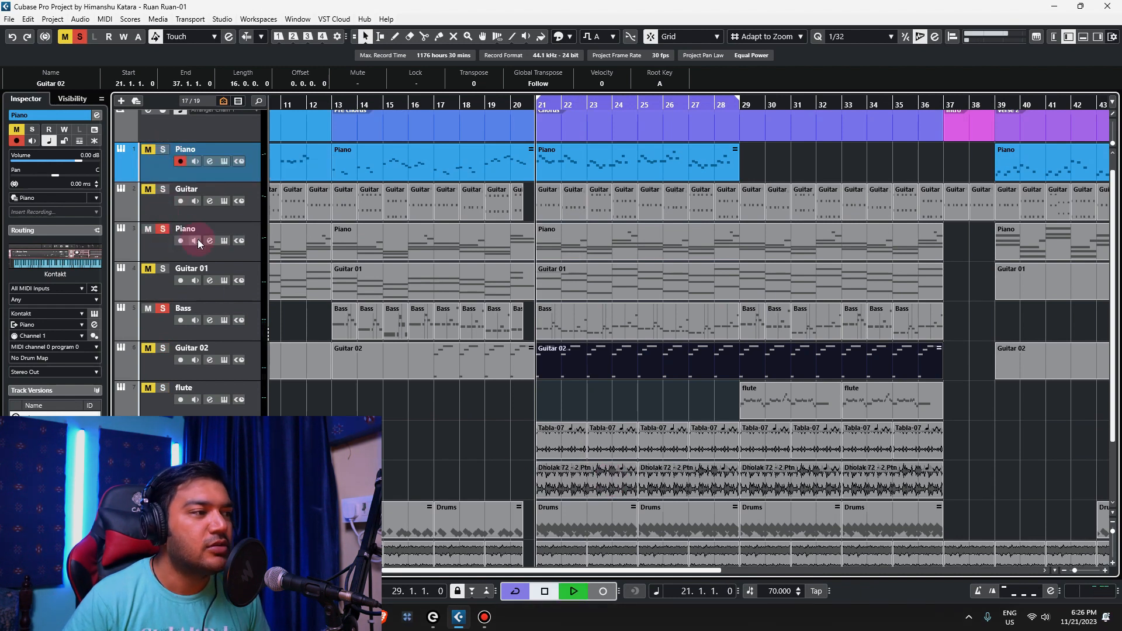
pyautogui.press('space')
pyautogui.click(163, 193)
pyautogui.press('space')
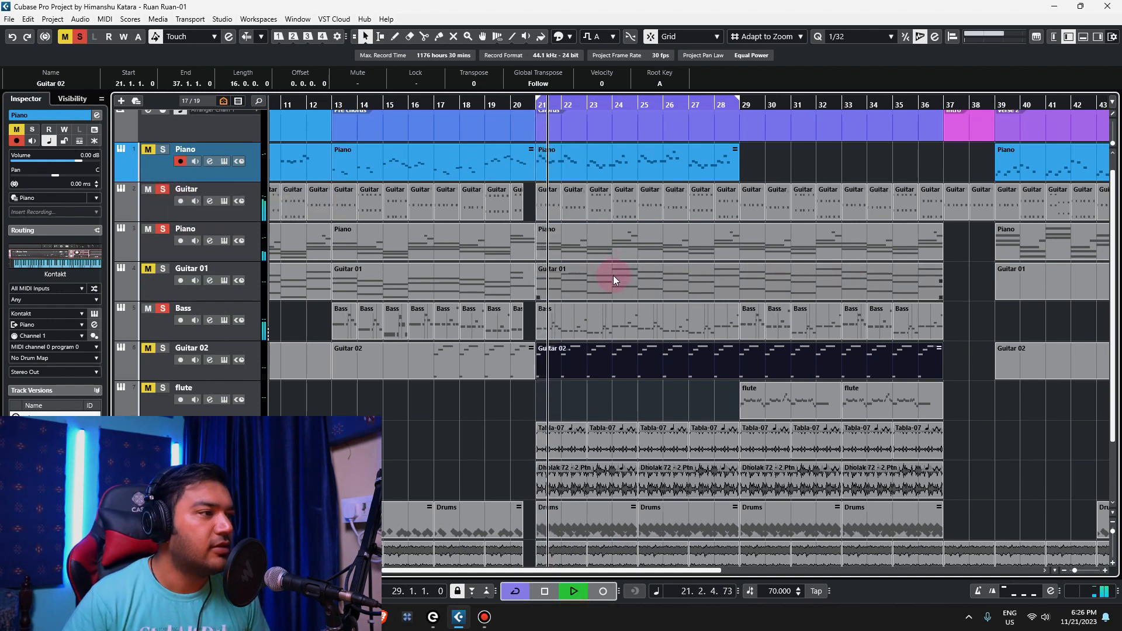
pyautogui.press('space')
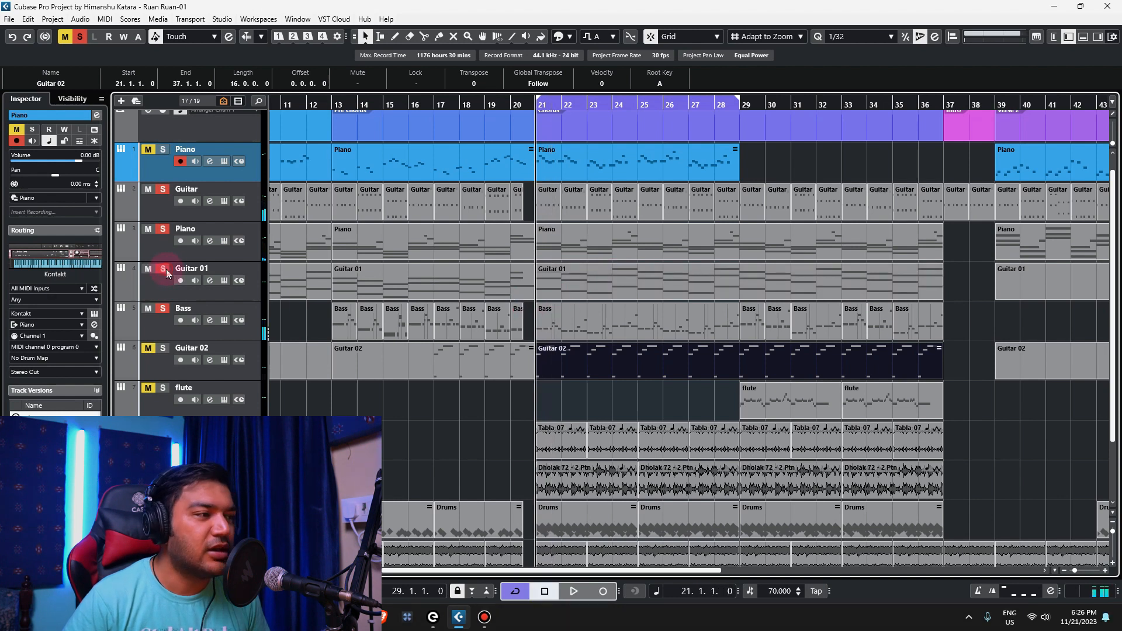
# Play back the chorus from bar 21 with Guitar 01 added to the soloed tracks.
pyautogui.click(637, 296)
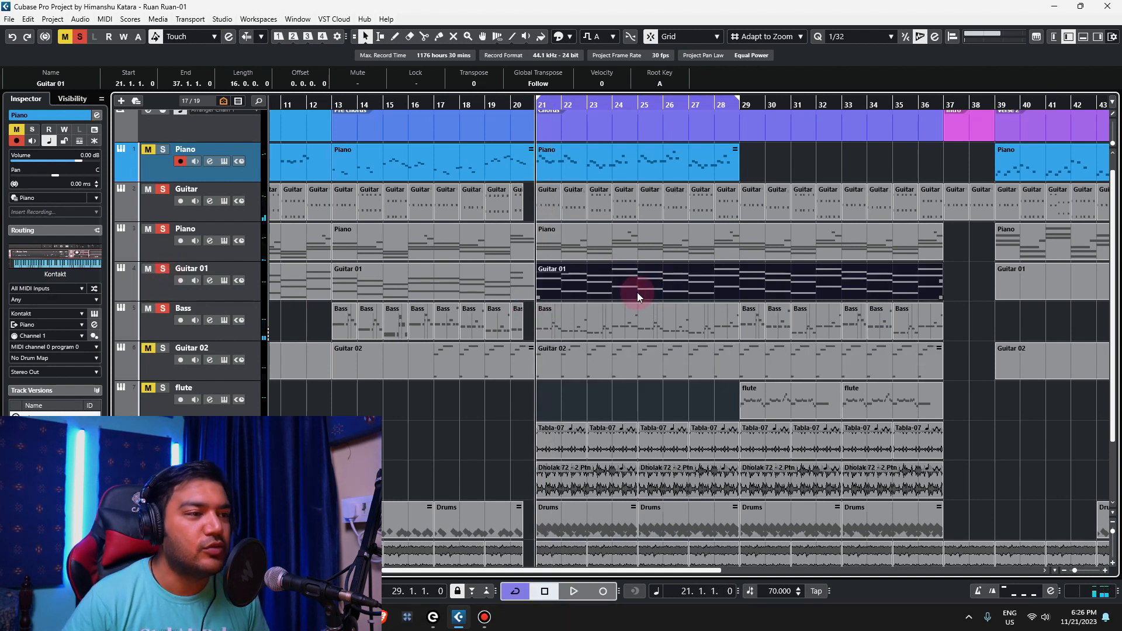
pyautogui.press('space')
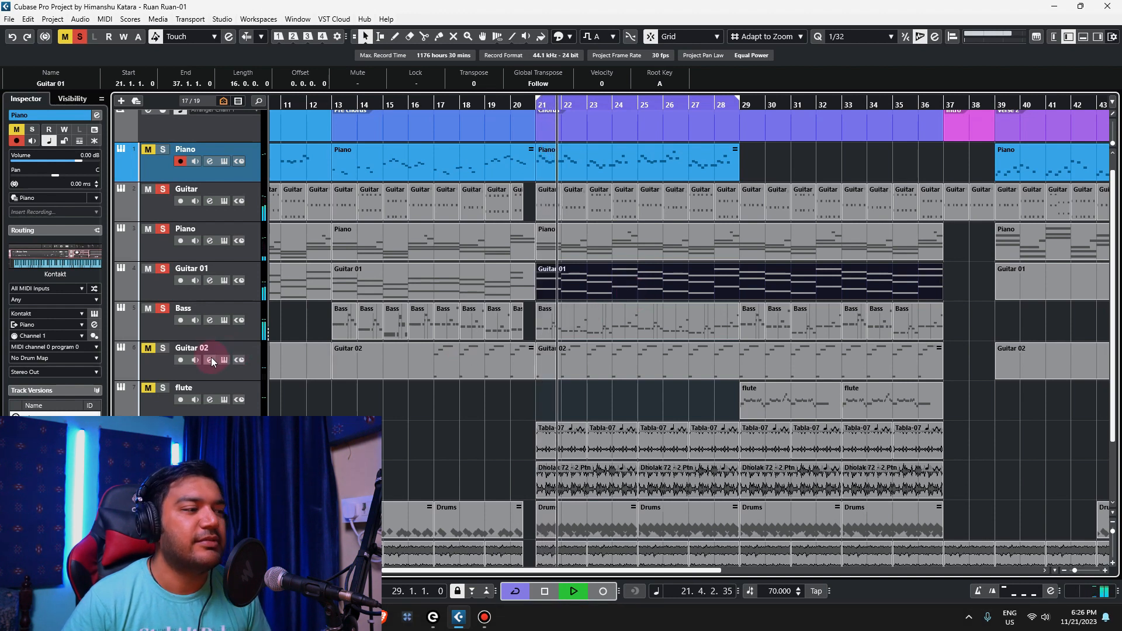
pyautogui.press('space')
# Play back the chorus from bar 21 with Guitar 02 also included in the soloed tracks.
pyautogui.click(569, 373)
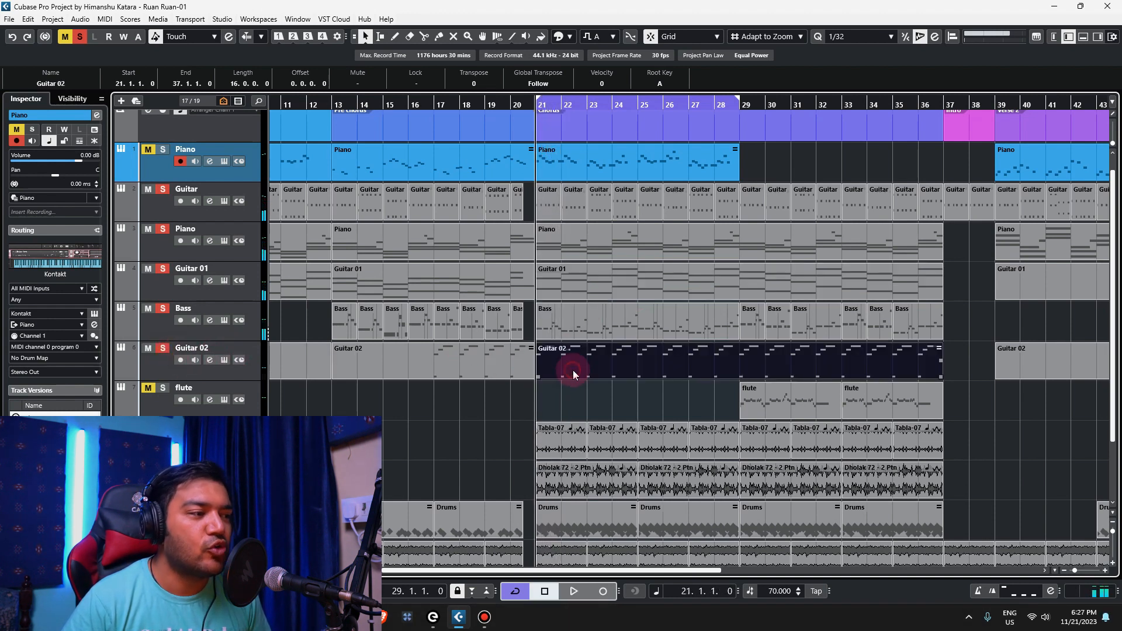
pyautogui.press('space')
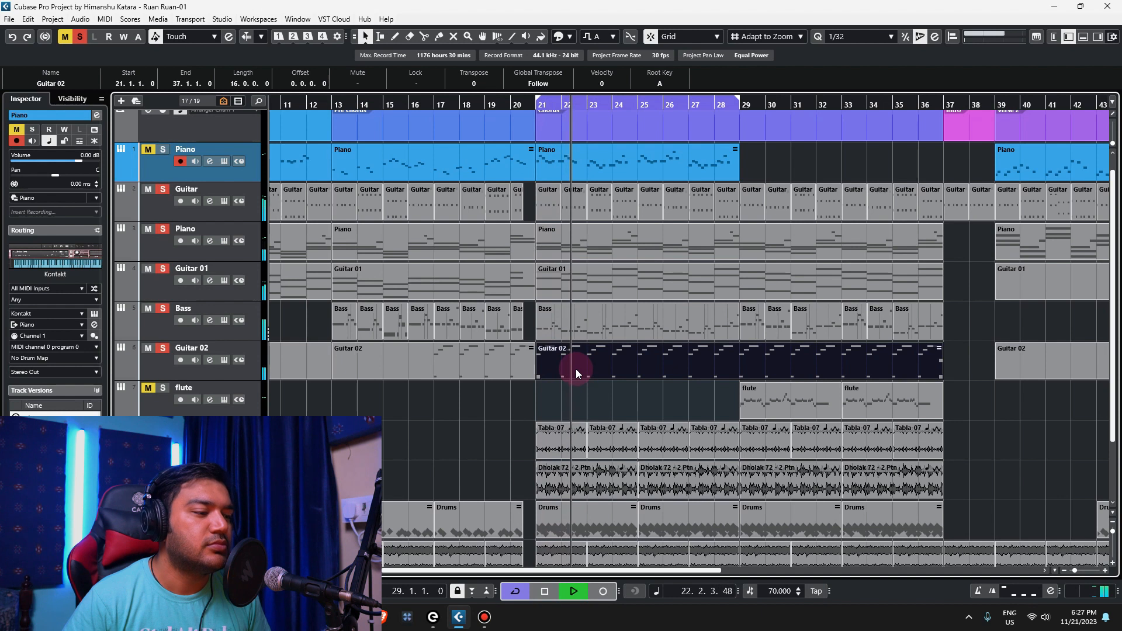
pyautogui.scroll(-2, 651, 406)
pyautogui.press('space')
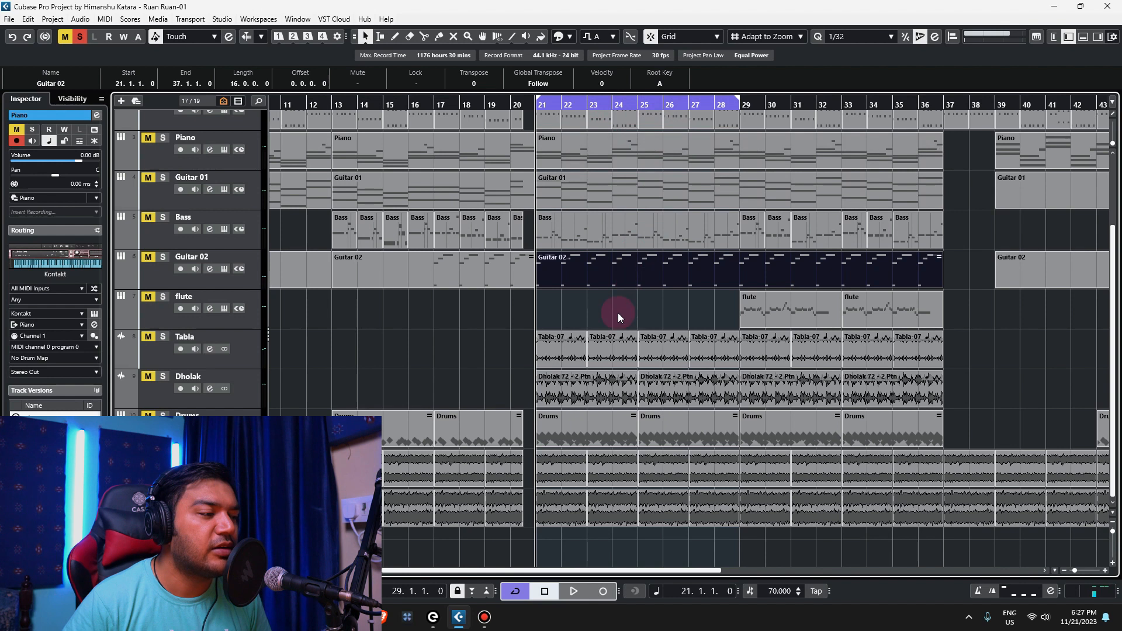
# Play back the soloed ambient loop from bar 21 with the other instruments silenced.
pyautogui.press('space')
pyautogui.scroll(1, 637, 433)
pyautogui.scroll(1, 637, 433)
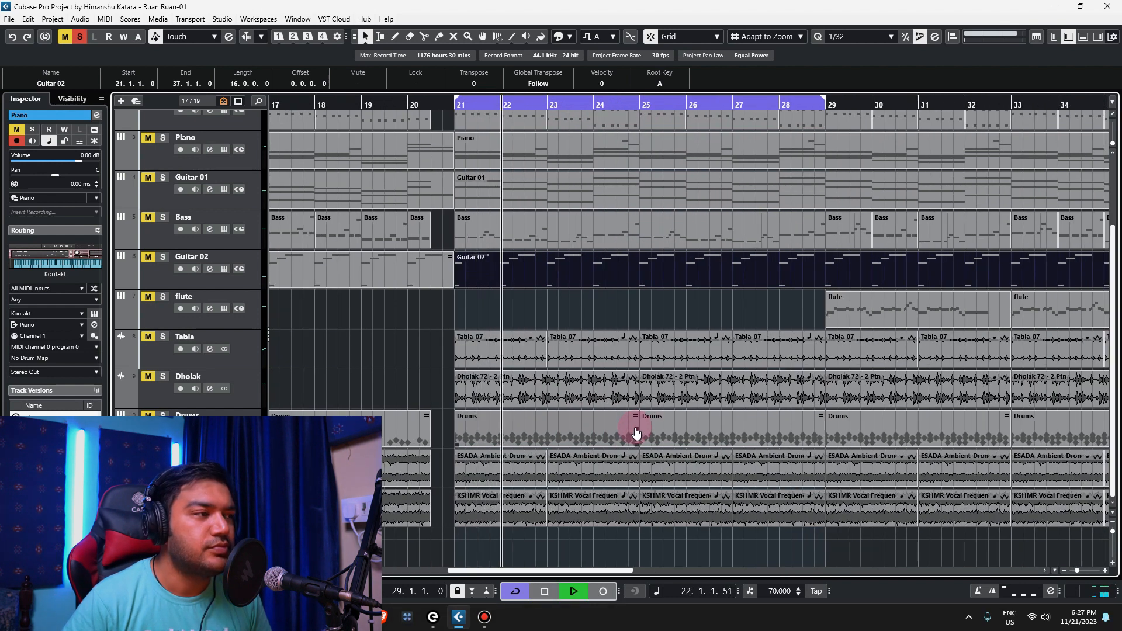
pyautogui.press('space')
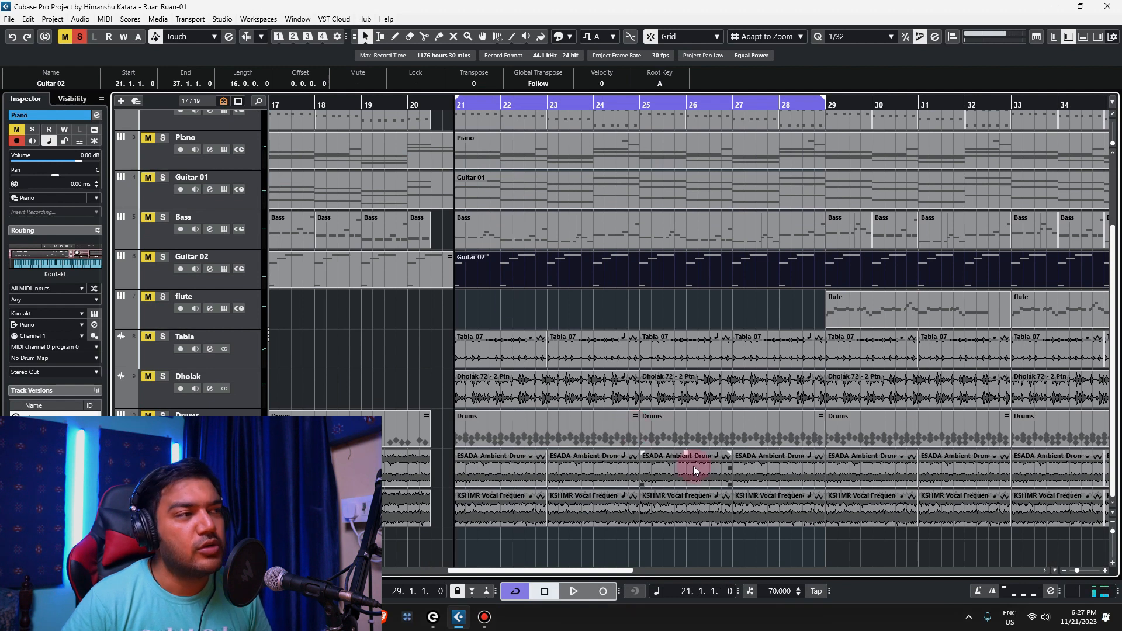
# Turn off the remaining solo on the ESADA ambient loop track so all tracks are audible.
pyautogui.scroll(-2, 640, 449)
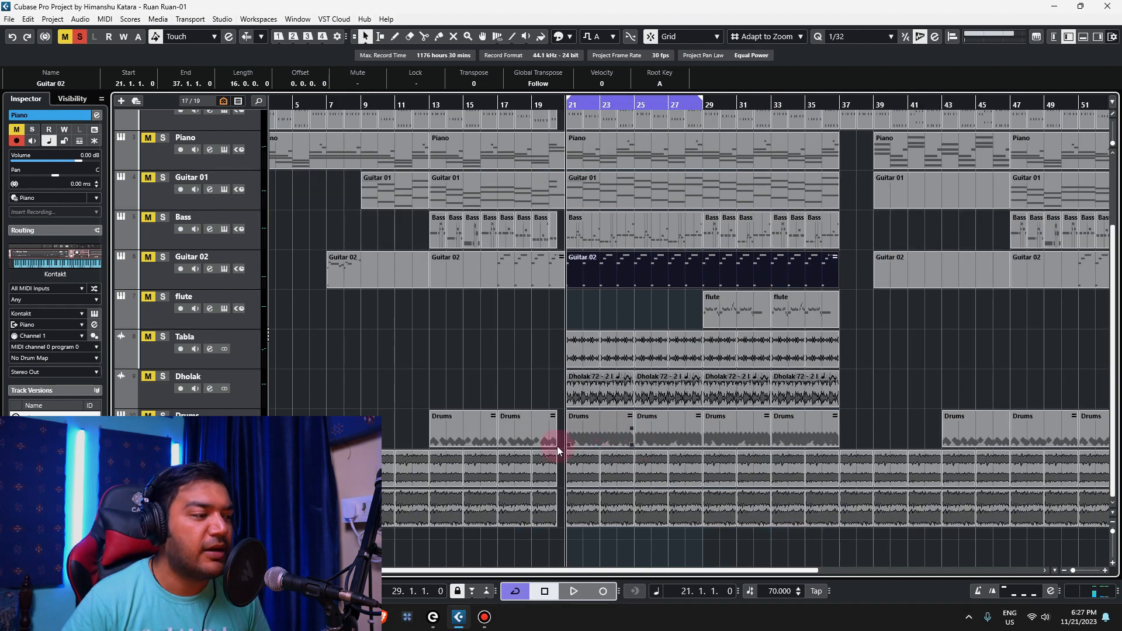
pyautogui.scroll(2, 503, 433)
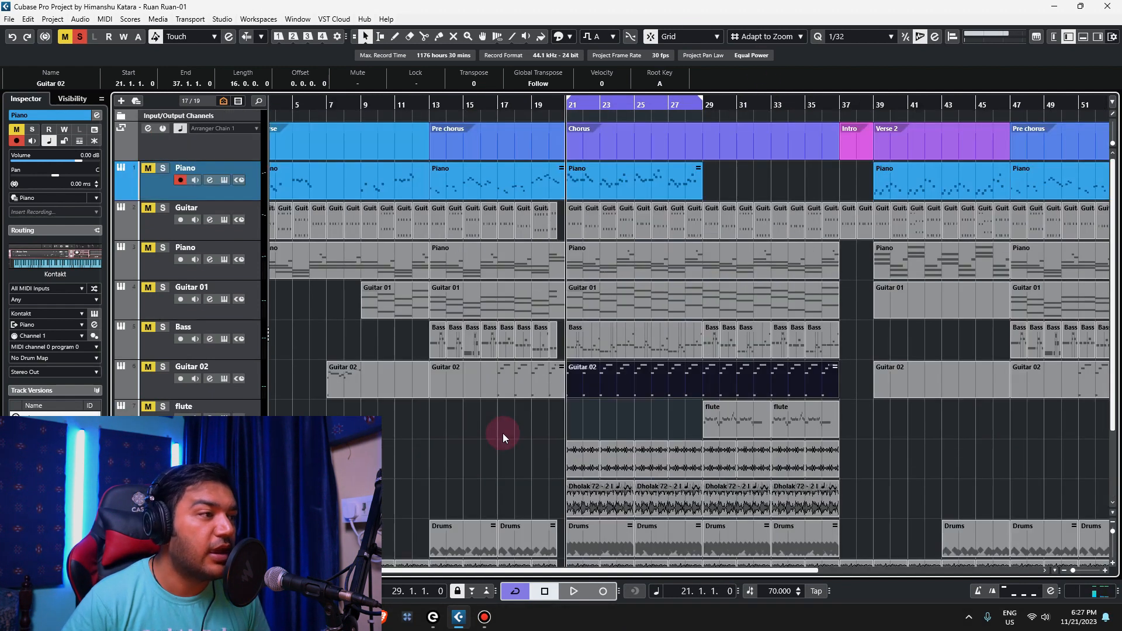
pyautogui.scroll(-2, 518, 358)
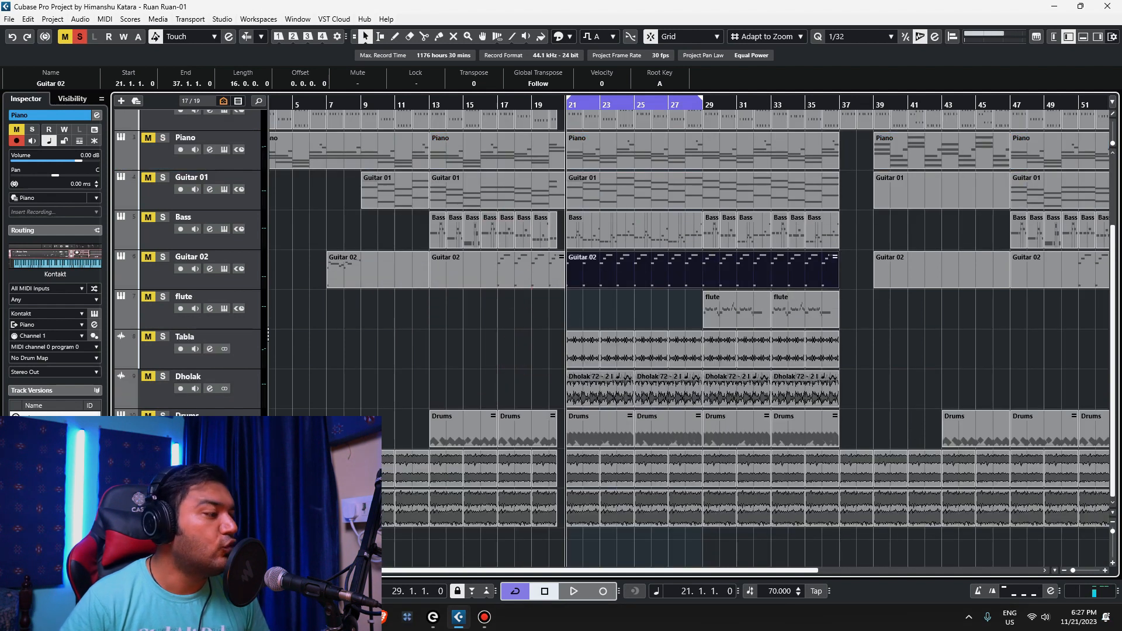
pyautogui.click(162, 456)
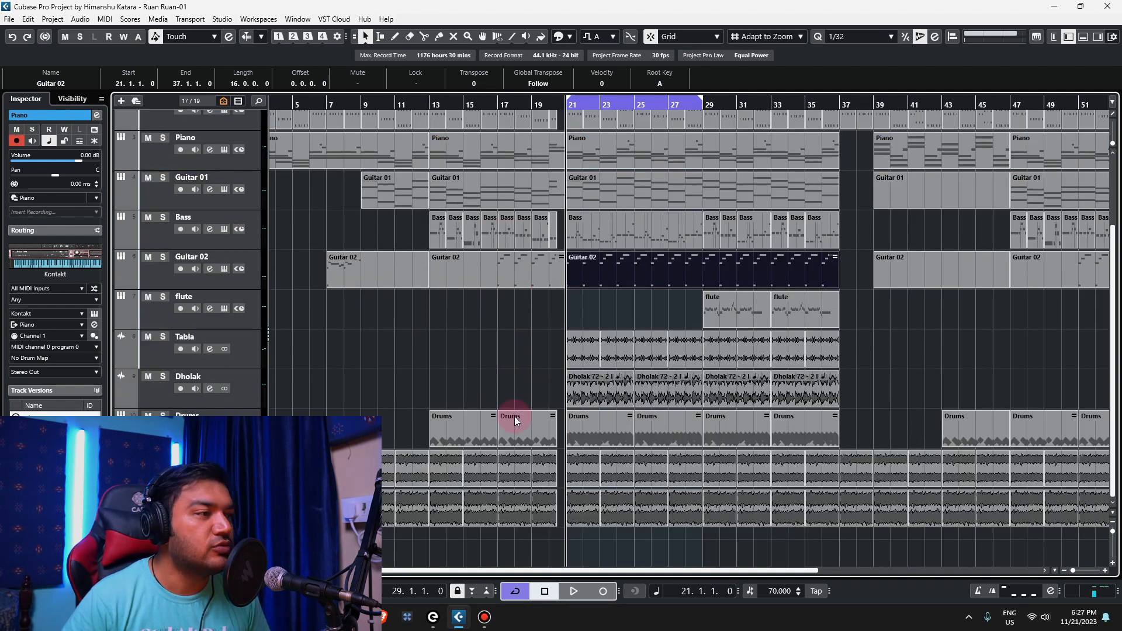
# Play back the full chorus from bar 21 with every track active and review its layers.
pyautogui.scroll(2, 686, 529)
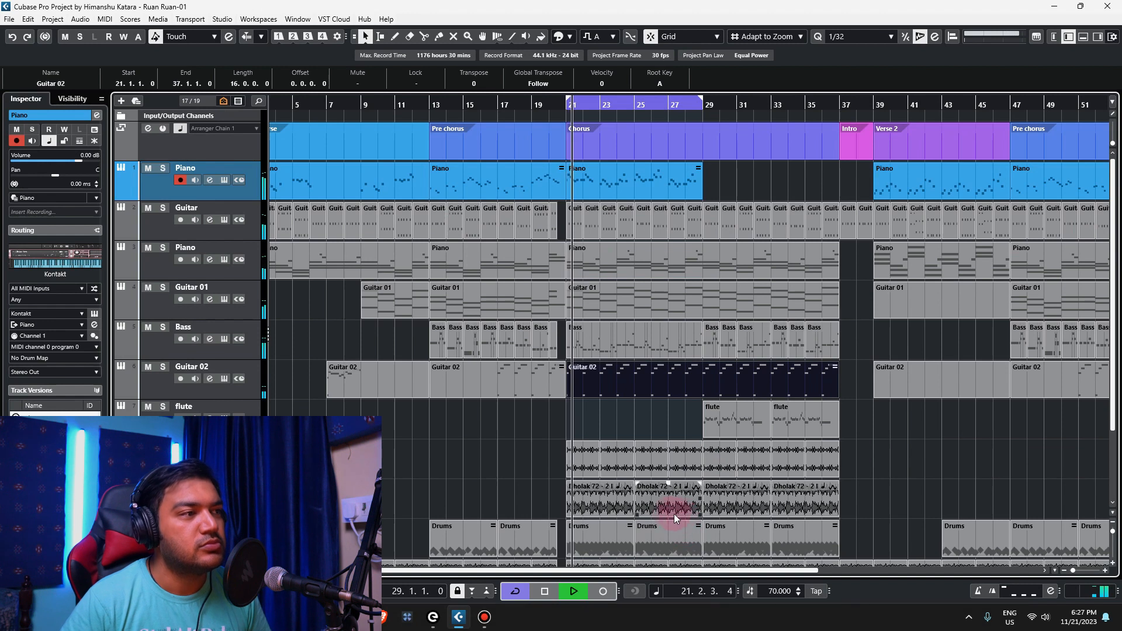
pyautogui.scroll(-2, 669, 513)
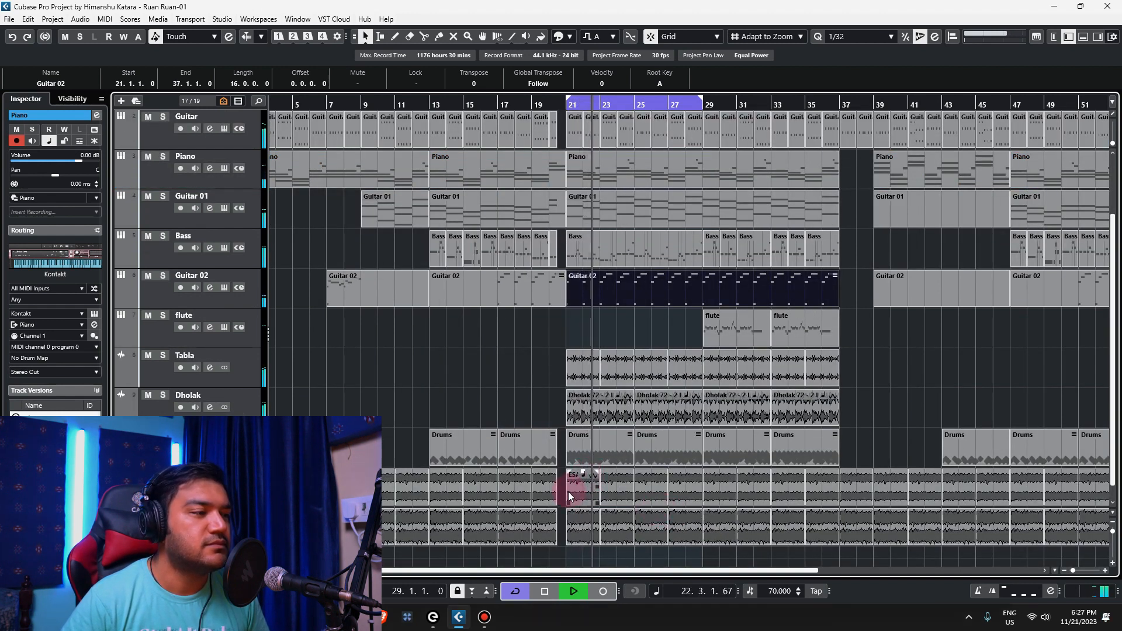
pyautogui.scroll(2, 571, 485)
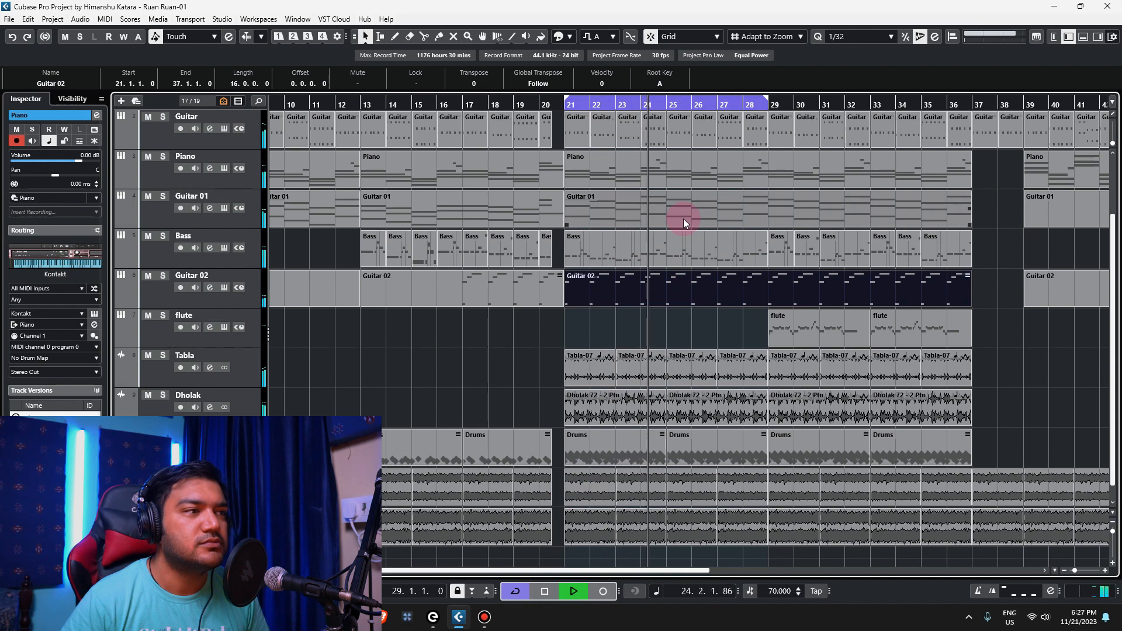
pyautogui.scroll(3, 682, 219)
pyautogui.press('space')
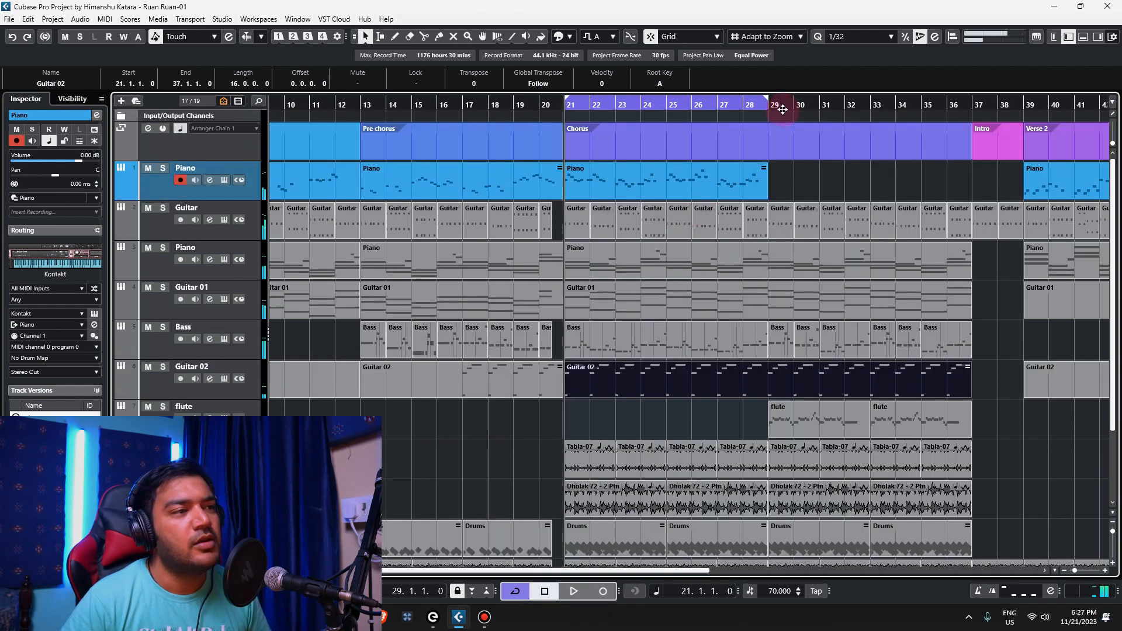
# Turn off cycle playback and play the second half of the chorus from bar 29.
pyautogui.click(514, 599)
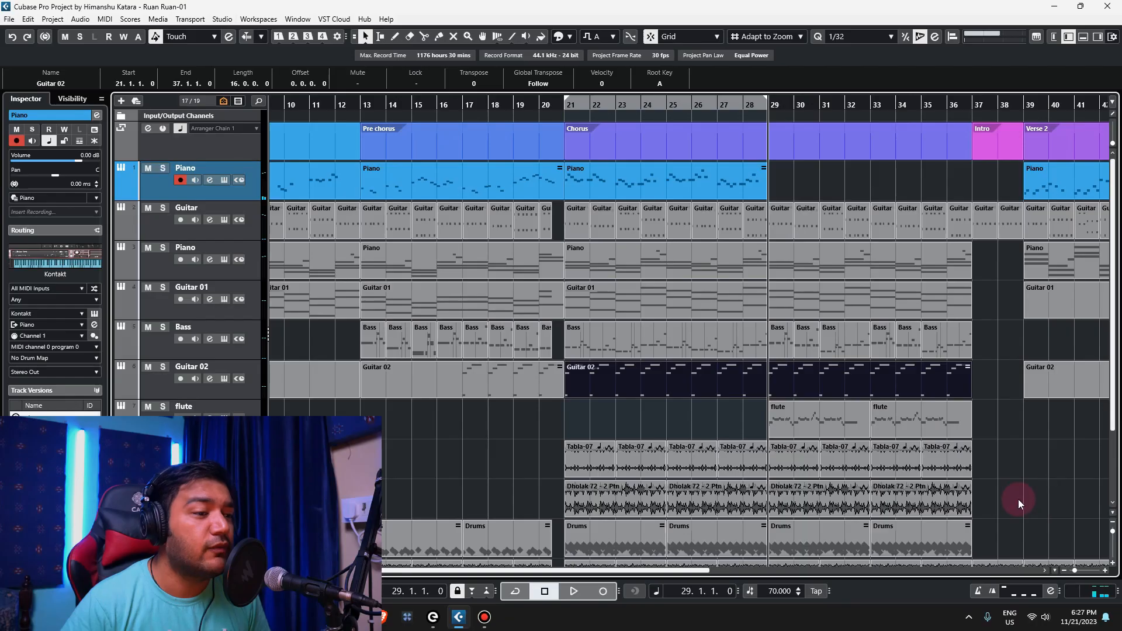
pyautogui.click(1019, 496)
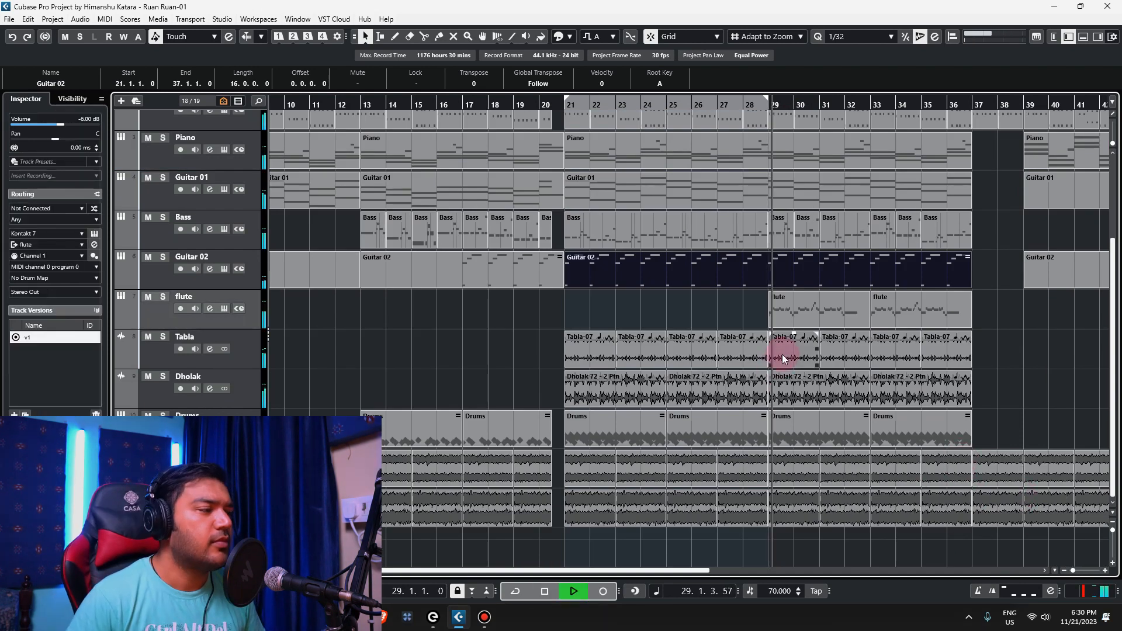
# Review the acoustic Kontakt 7 instrument loaded on the flute track and close its window.
pyautogui.click(227, 308)
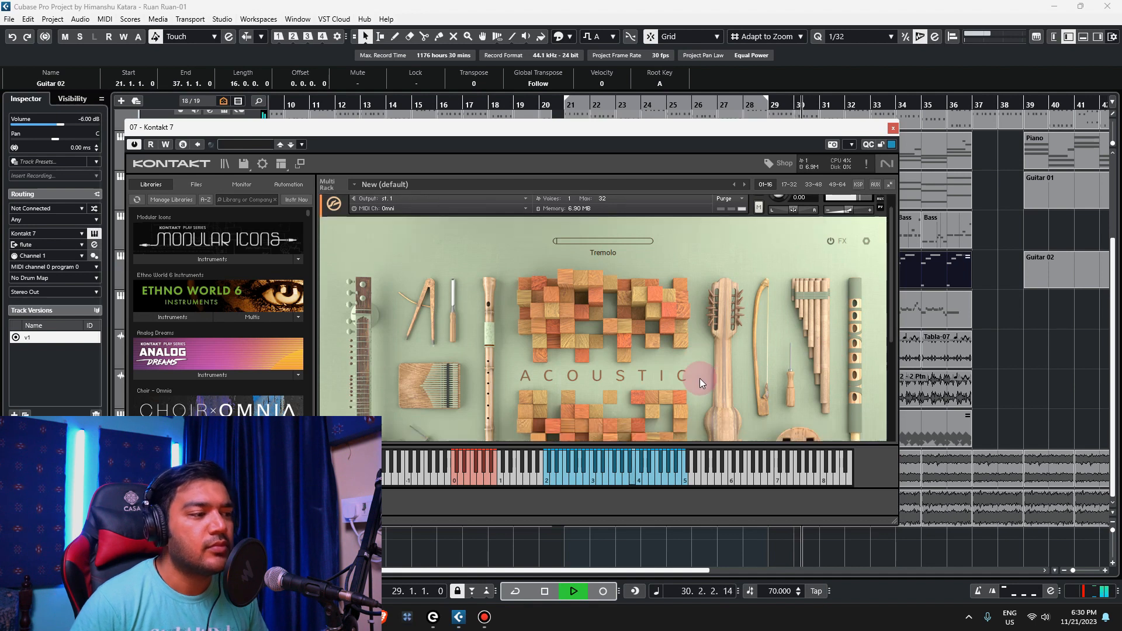
pyautogui.scroll(-3, 699, 380)
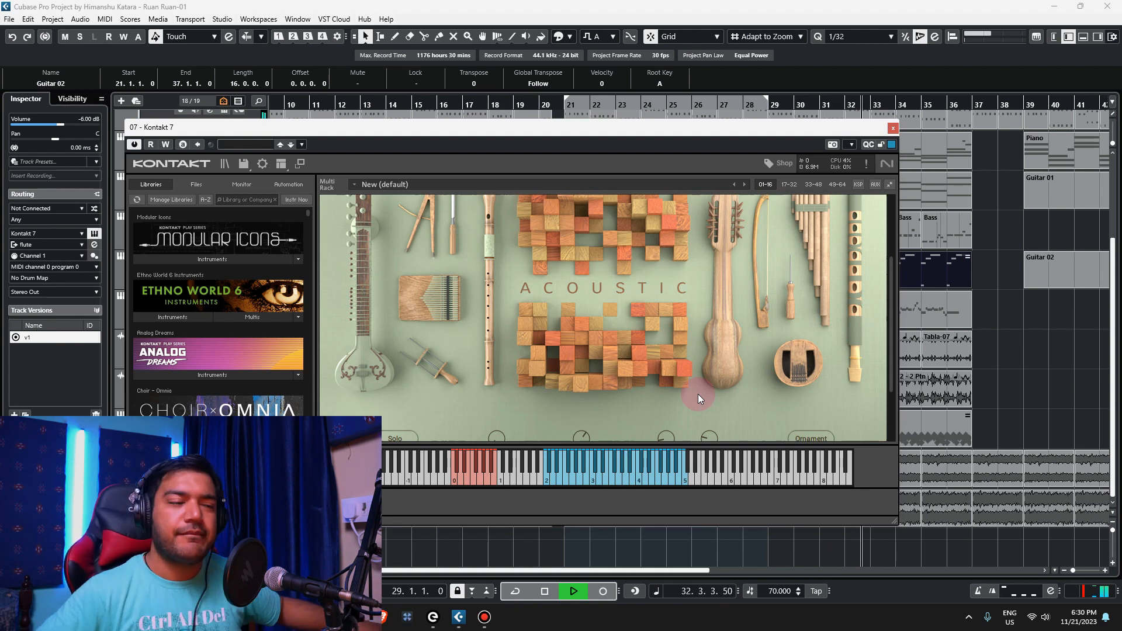
pyautogui.click(892, 128)
pyautogui.doubleClick(897, 271)
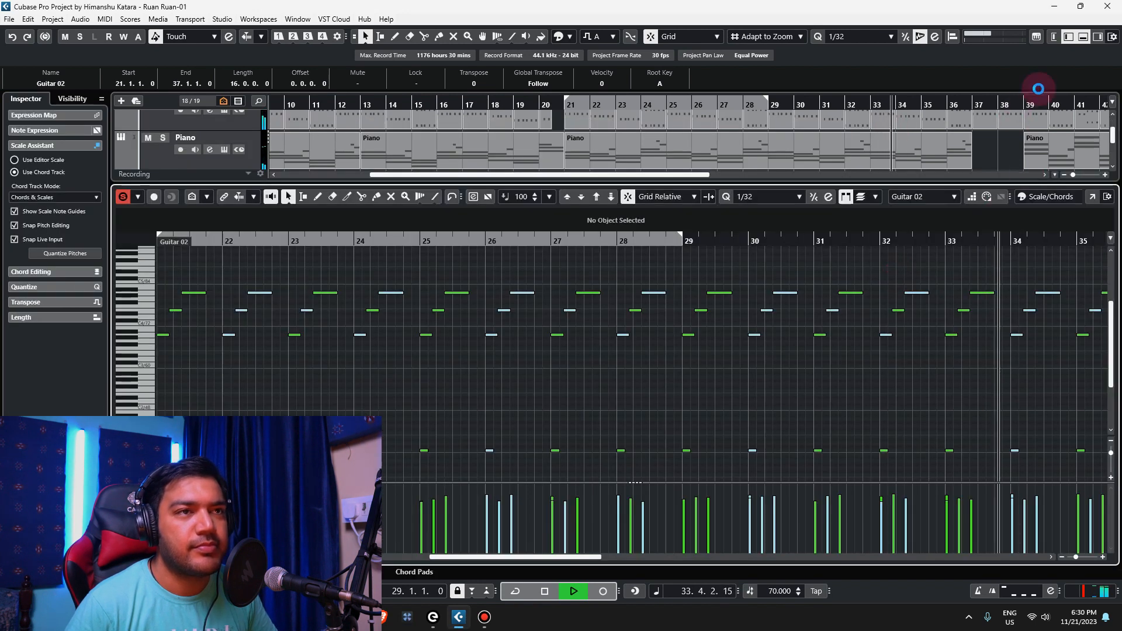
pyautogui.press('space')
pyautogui.click(1083, 37)
# Open the flute part starting at bar 33 in the Key Editor and examine its melody notes up close while playing.
pyautogui.doubleClick(913, 314)
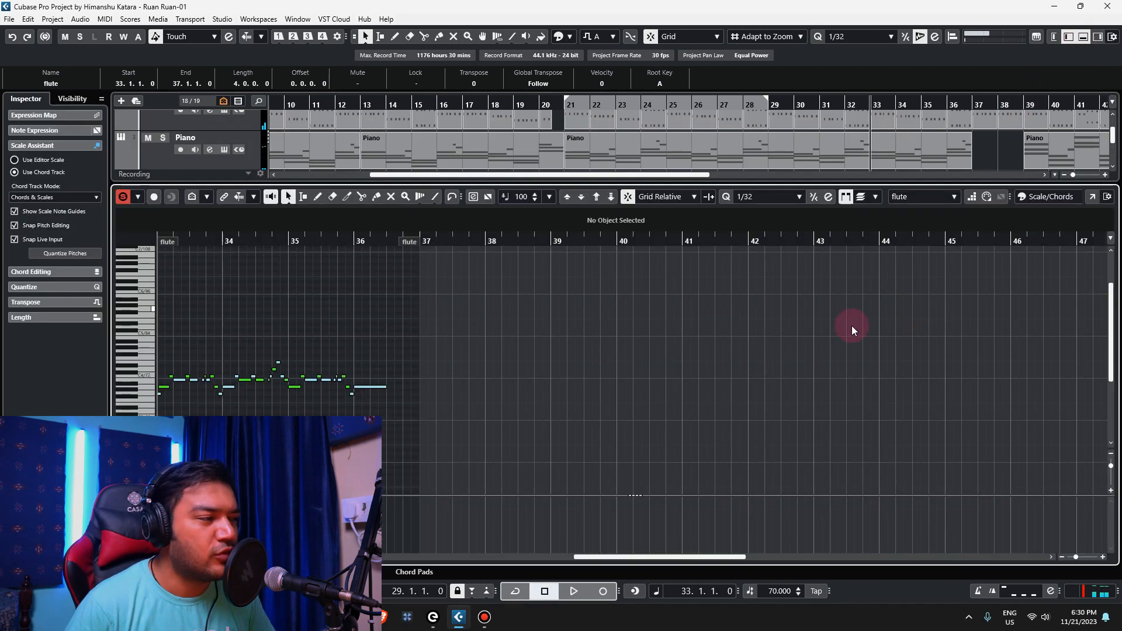
pyautogui.scroll(-5, 422, 422)
pyautogui.scroll(8, 254, 379)
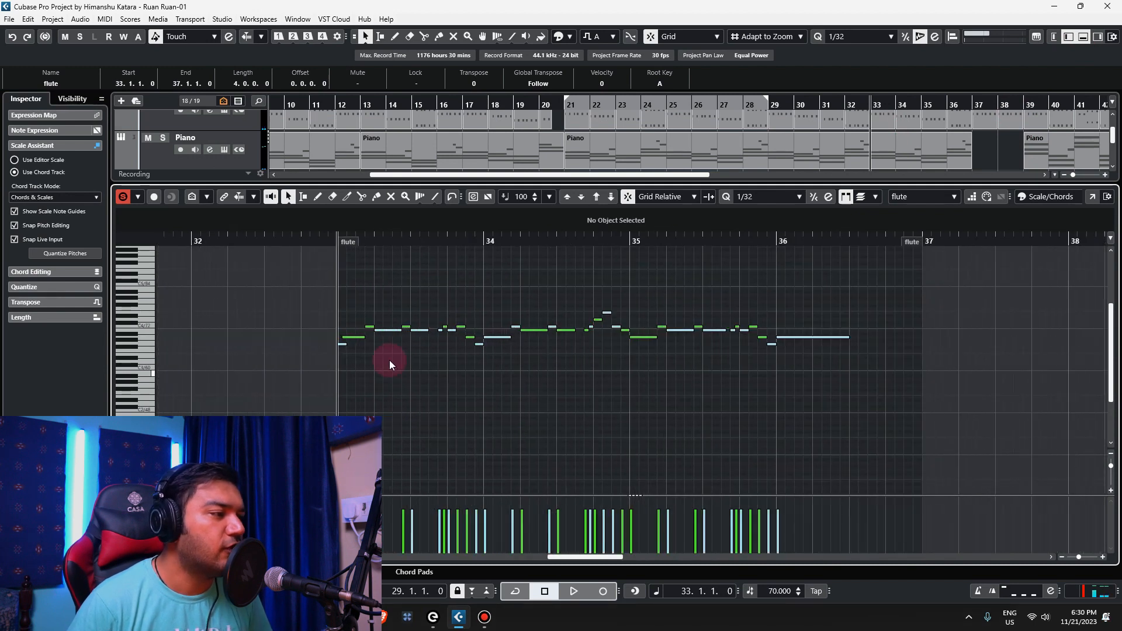
pyautogui.click(1112, 480)
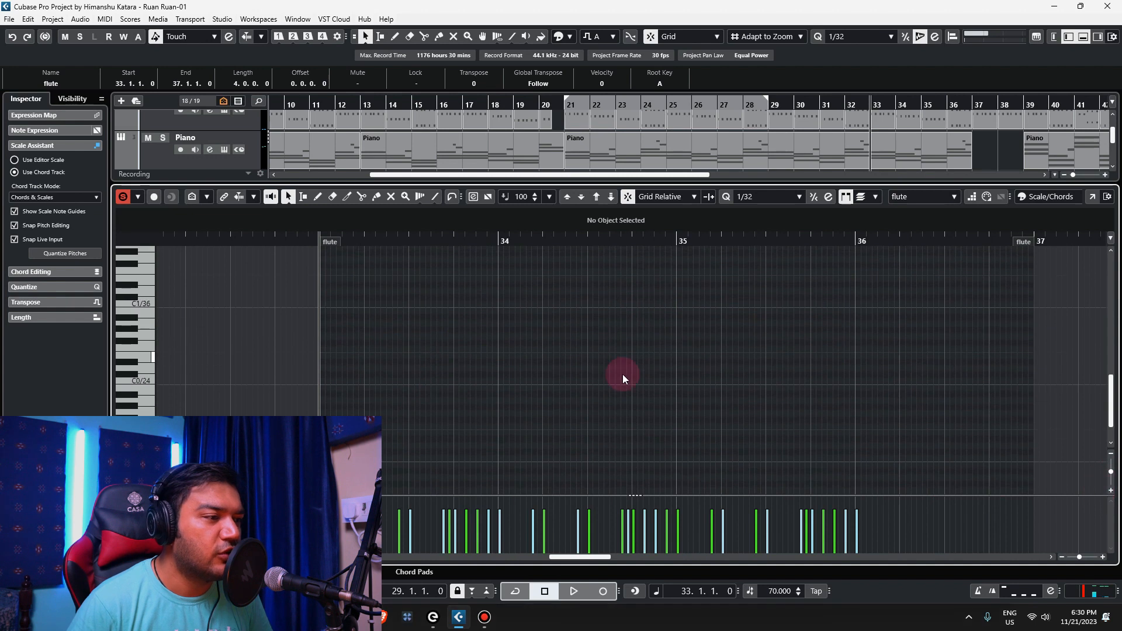
pyautogui.scroll(5, 622, 374)
pyautogui.scroll(5, 621, 380)
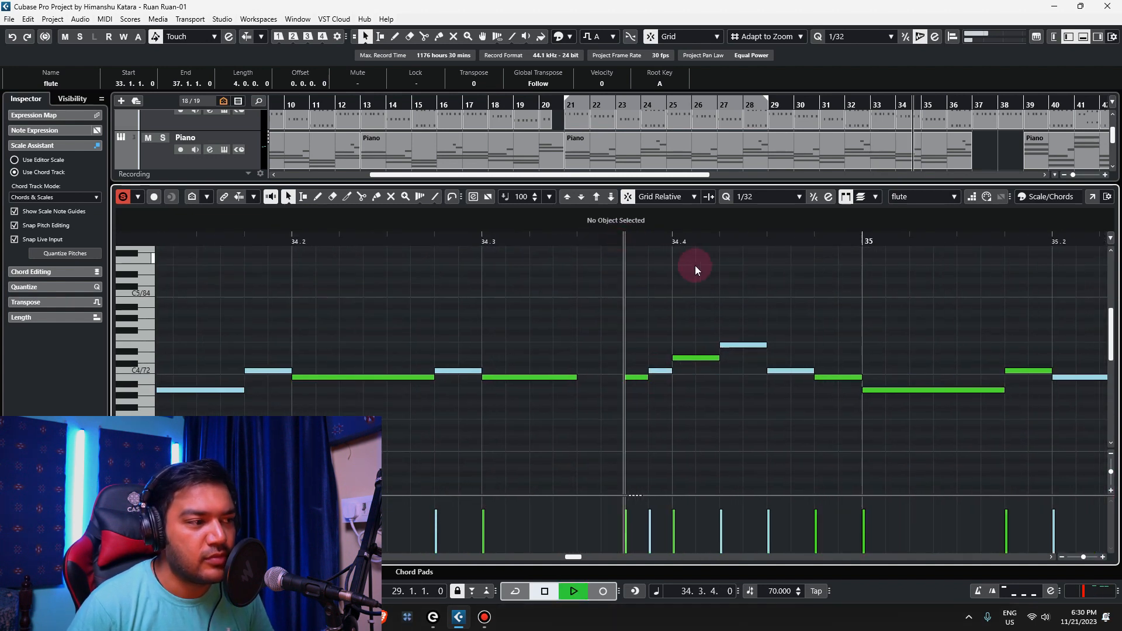
pyautogui.scroll(-2, 639, 360)
pyautogui.scroll(-9, 640, 360)
pyautogui.scroll(6, 459, 350)
pyautogui.scroll(4, 745, 351)
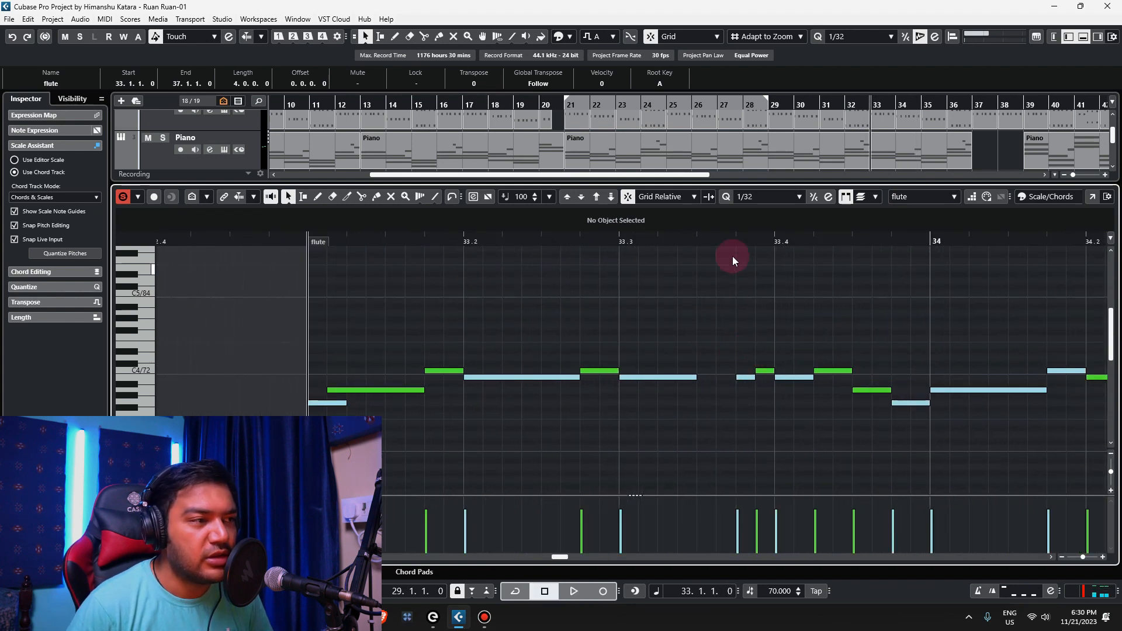
# Play the opening flute phrase from the start of bar 33 again and close the note editor.
pyautogui.click(735, 241)
pyautogui.press('space')
pyautogui.press('space')
pyautogui.click(307, 242)
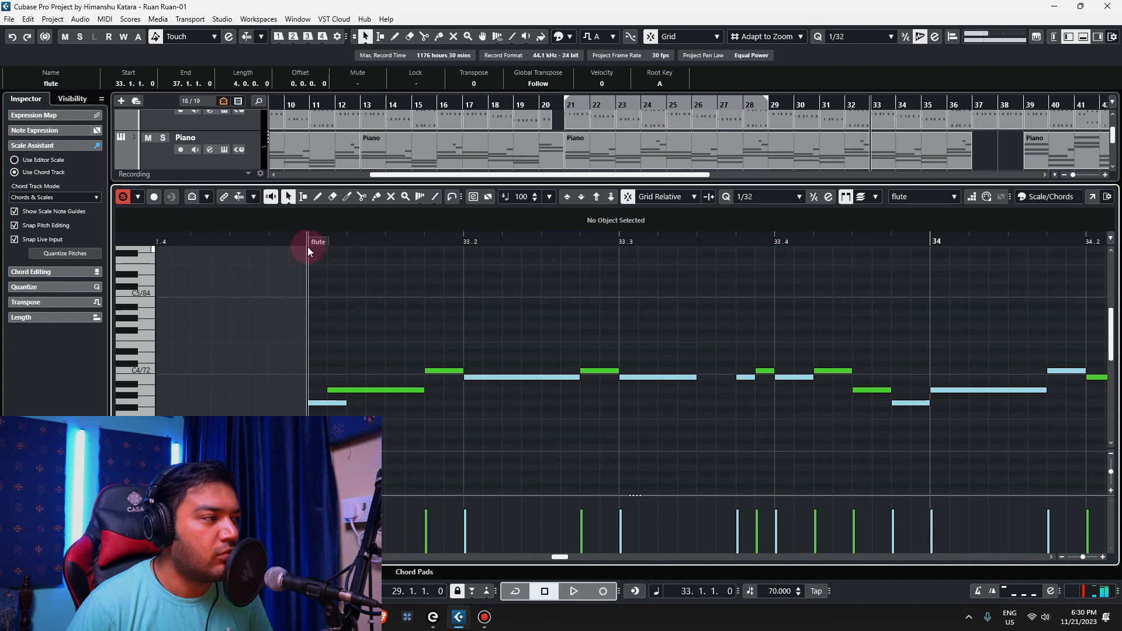
pyautogui.press('space')
pyautogui.press('space')
pyautogui.click(1067, 87)
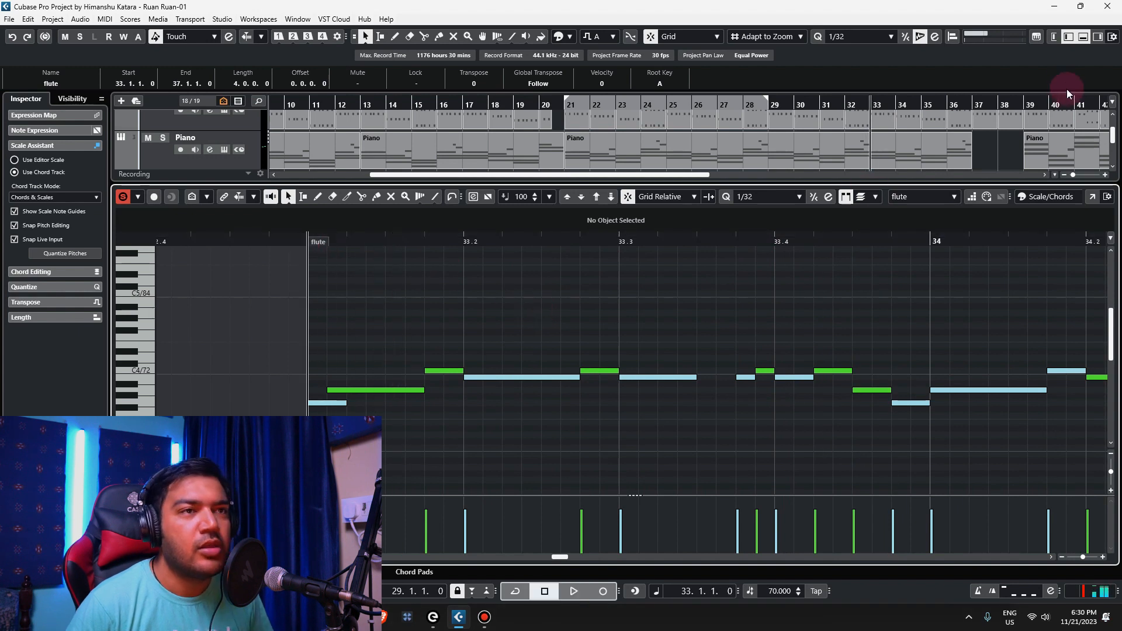
pyautogui.click(1083, 38)
# Play the pre-chorus from bar 13 with all tracks active to review its layers.
pyautogui.click(411, 106)
pyautogui.scroll(3, 373, 353)
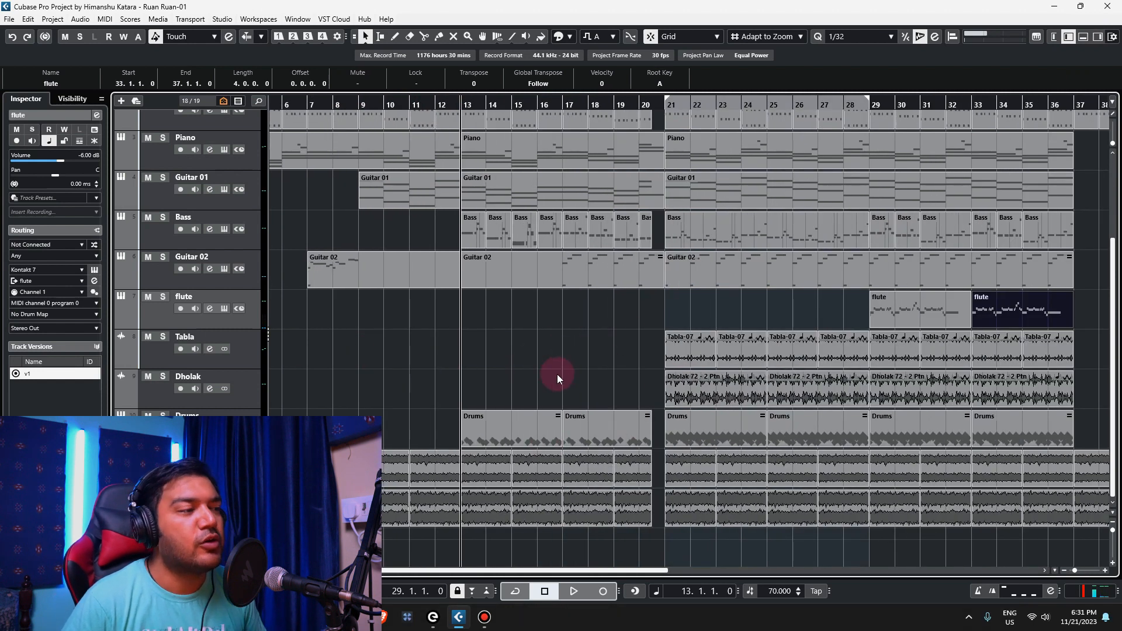
pyautogui.scroll(3, 557, 374)
pyautogui.scroll(-2, 545, 391)
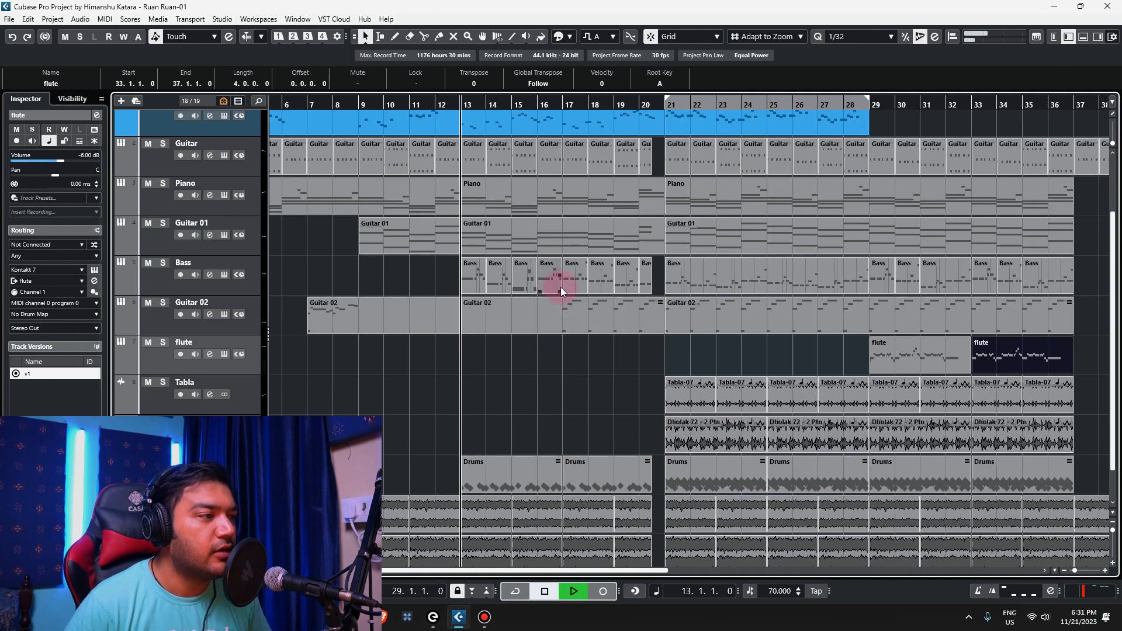
pyautogui.press('space')
pyautogui.scroll(-1, 546, 337)
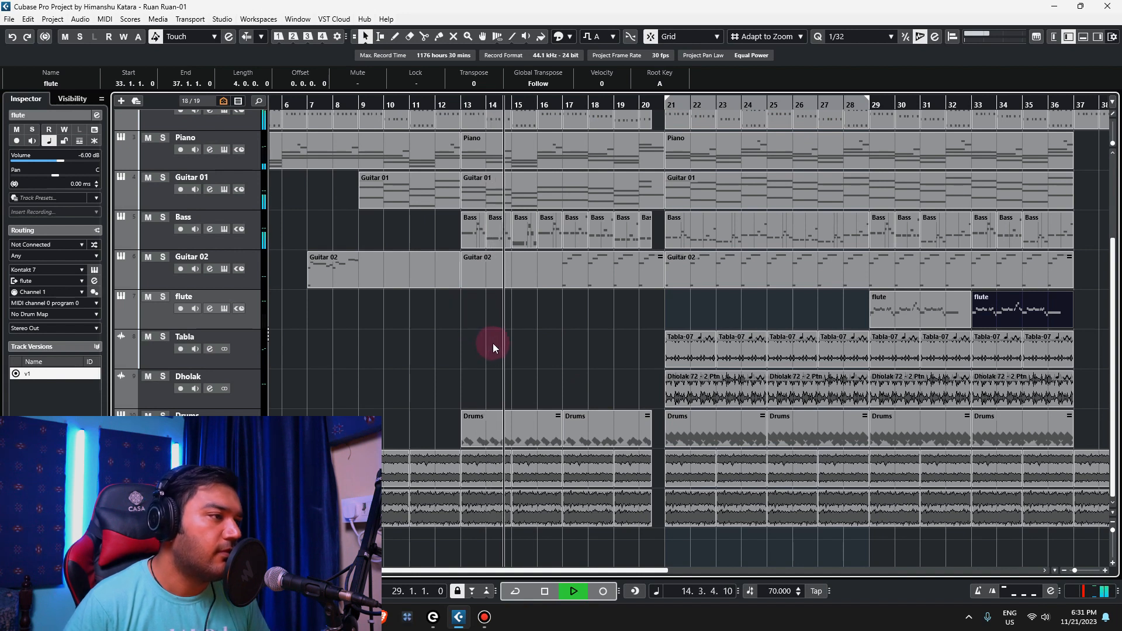
pyautogui.press('space')
# Solo the Bass track, listen to its line from bar 14, and turn the solo off.
pyautogui.click(501, 232)
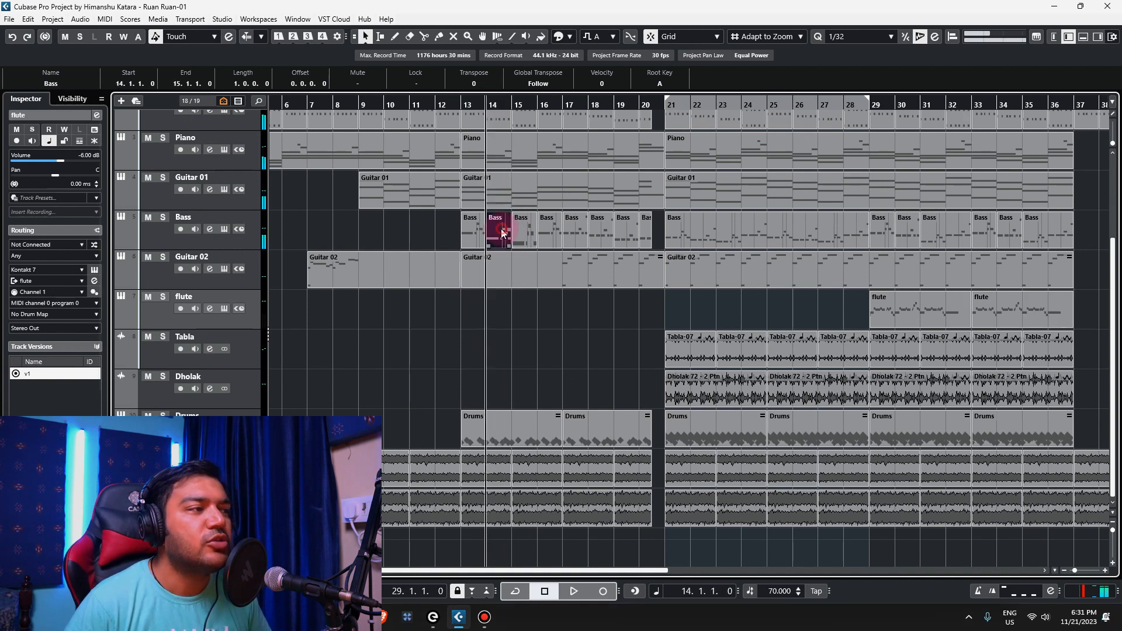
pyautogui.click(162, 217)
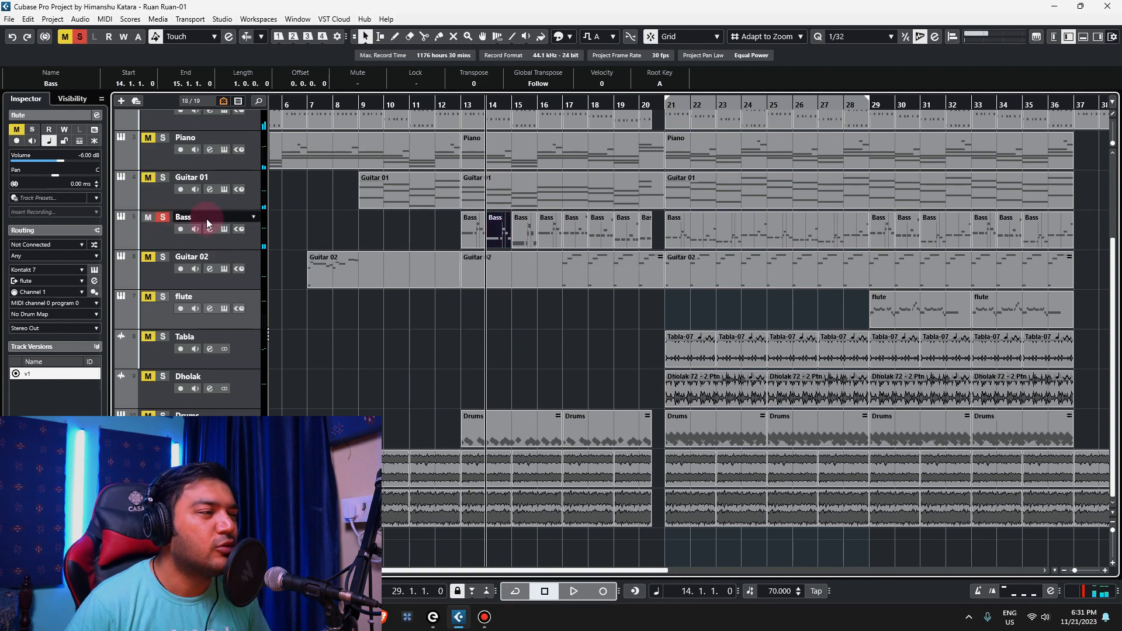
pyautogui.press('space')
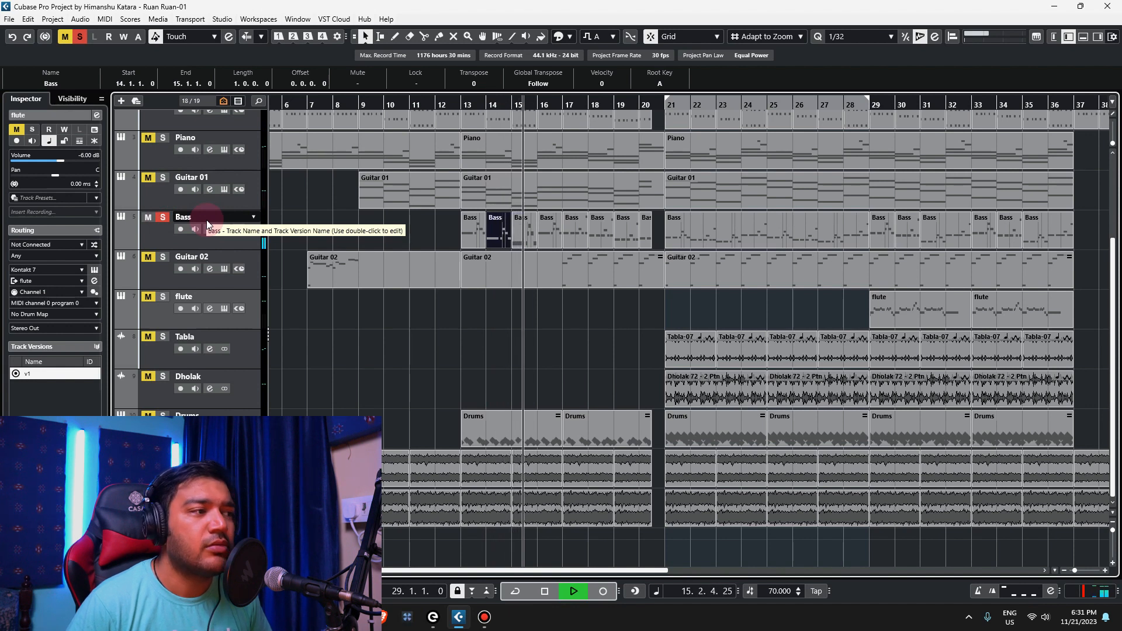
pyautogui.press('space')
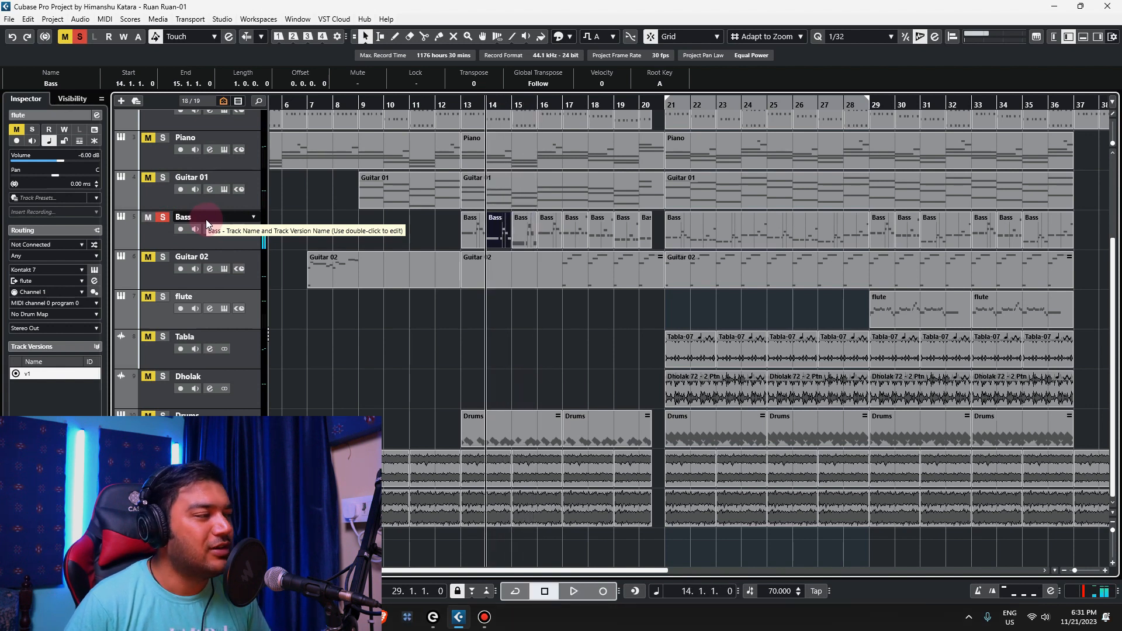
pyautogui.click(163, 216)
# Return the playhead to bar 1 and reduce the track heights so the whole arrangement fits in view.
pyautogui.scroll(4, 517, 409)
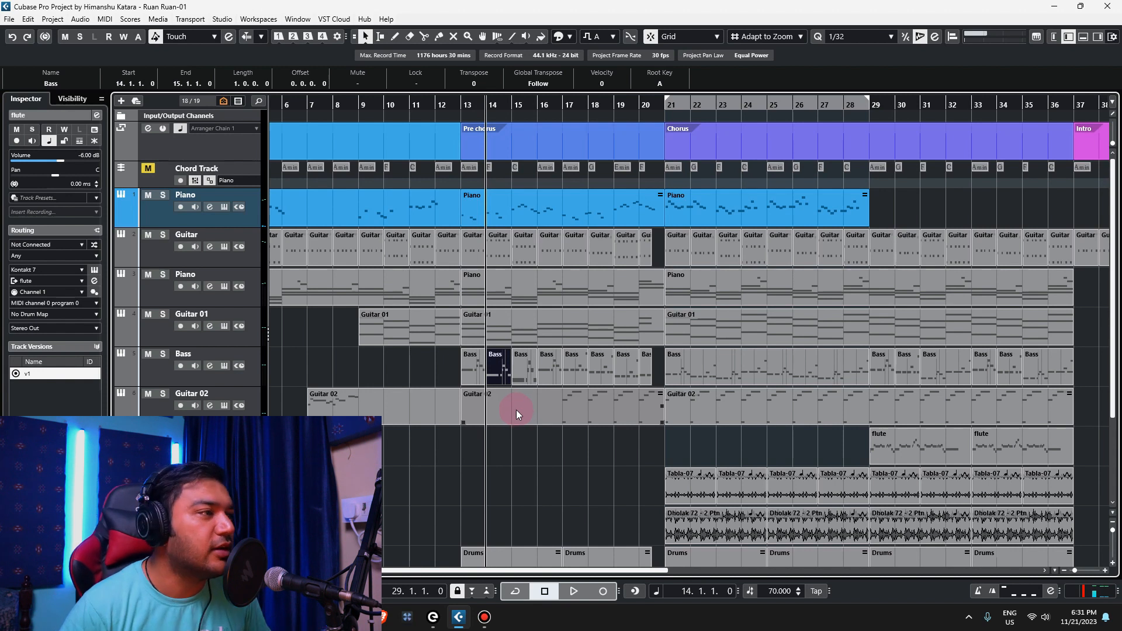
pyautogui.moveTo(350, 107); pyautogui.dragTo(173, 100)
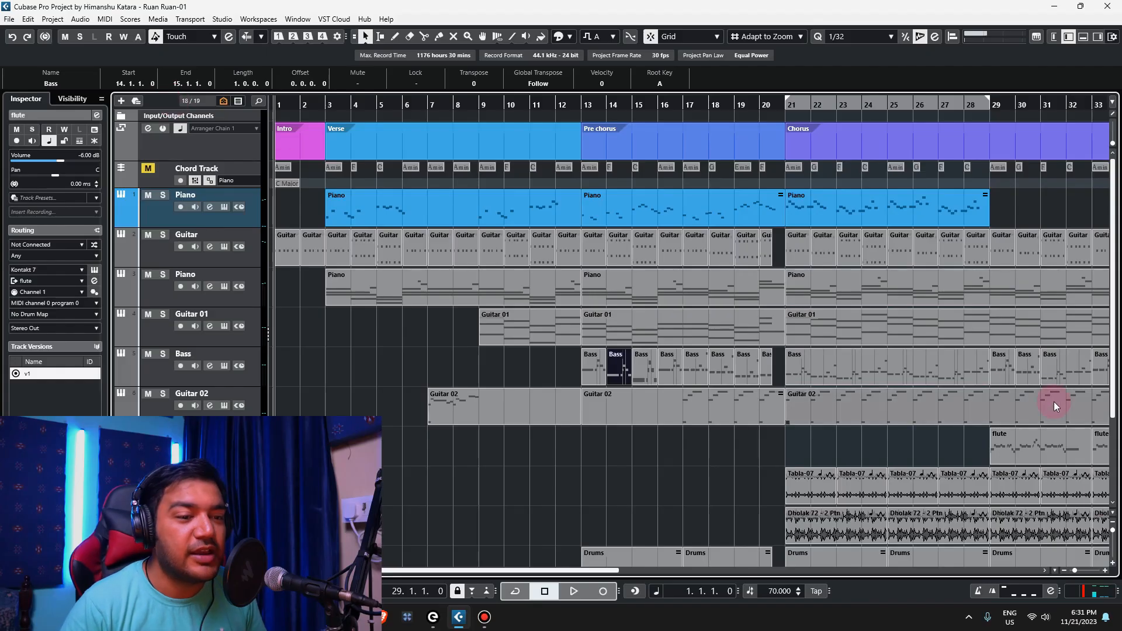
pyautogui.moveTo(1113, 531); pyautogui.dragTo(1113, 530)
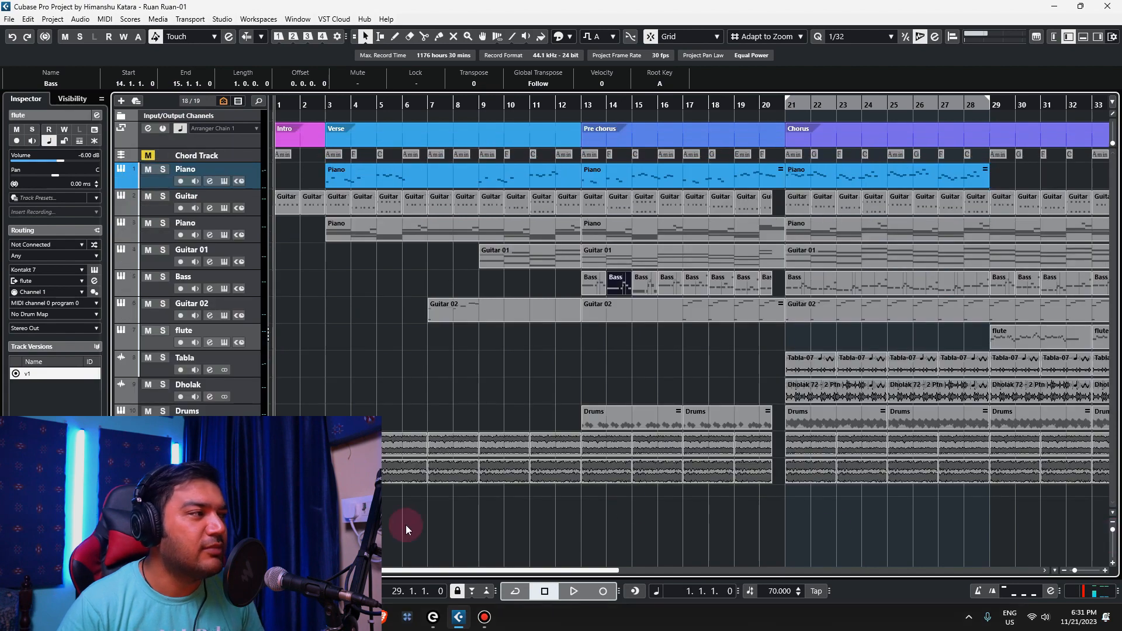